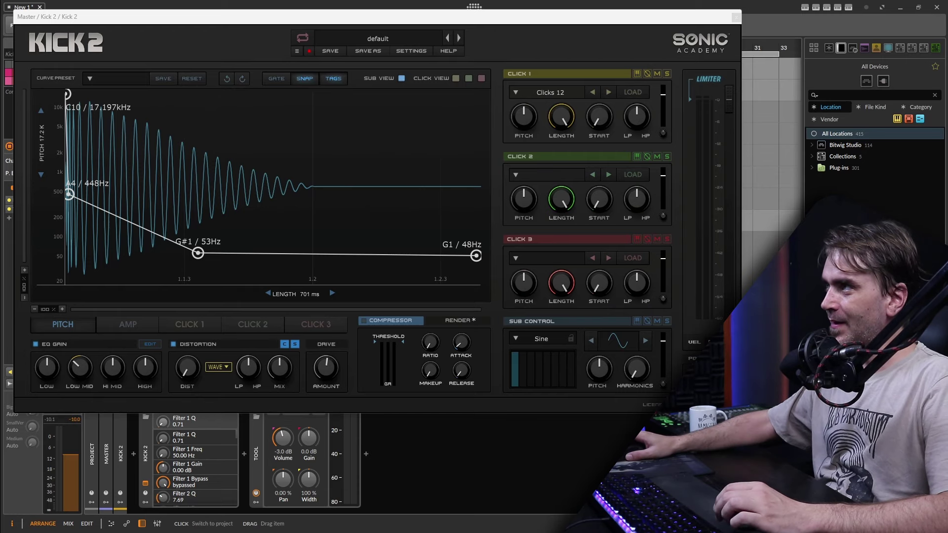
pyautogui.click(297, 51)
pyautogui.click(220, 45)
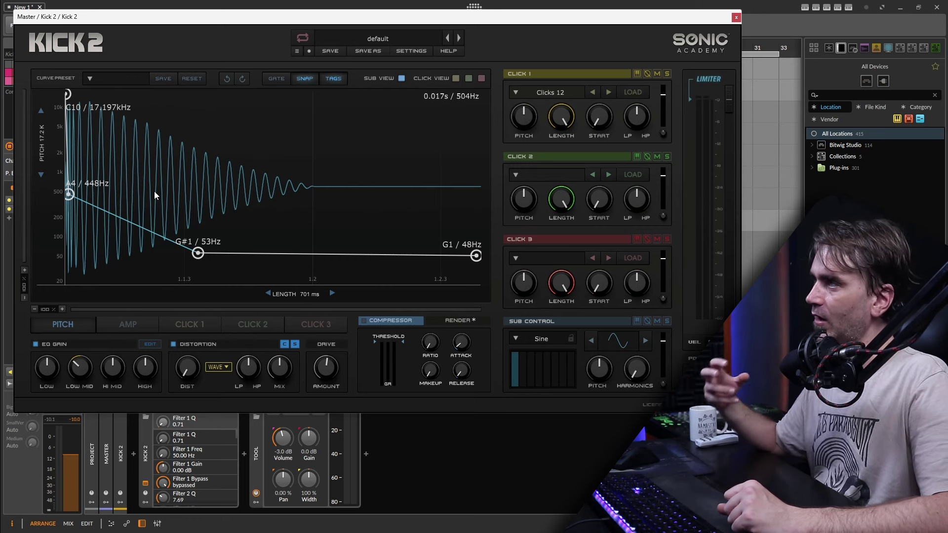
# - Remove the pitch envelope's extra nodes, leaving a gentle slope from about 233 Hz (A#3) at the start to about 156 Hz (D#3) at the end
pyautogui.click(68, 95)
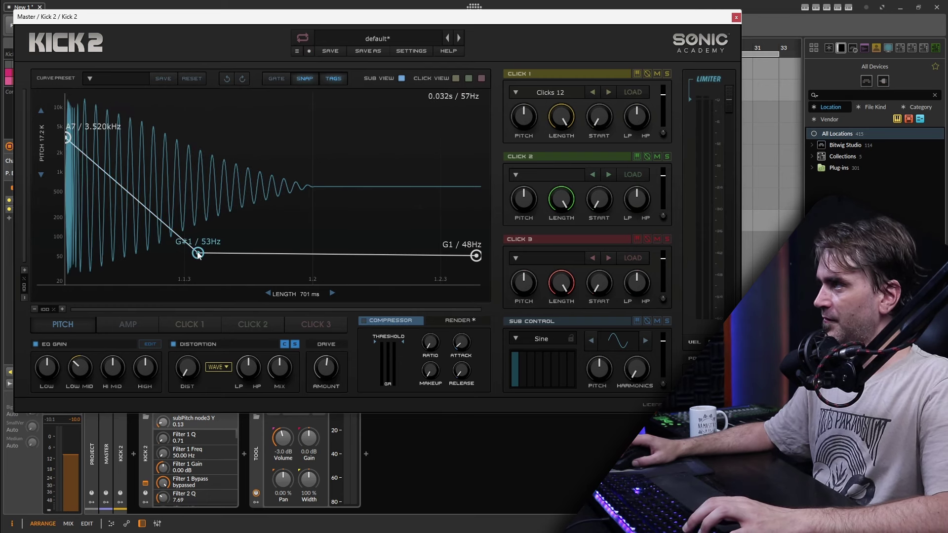
pyautogui.doubleClick(198, 254)
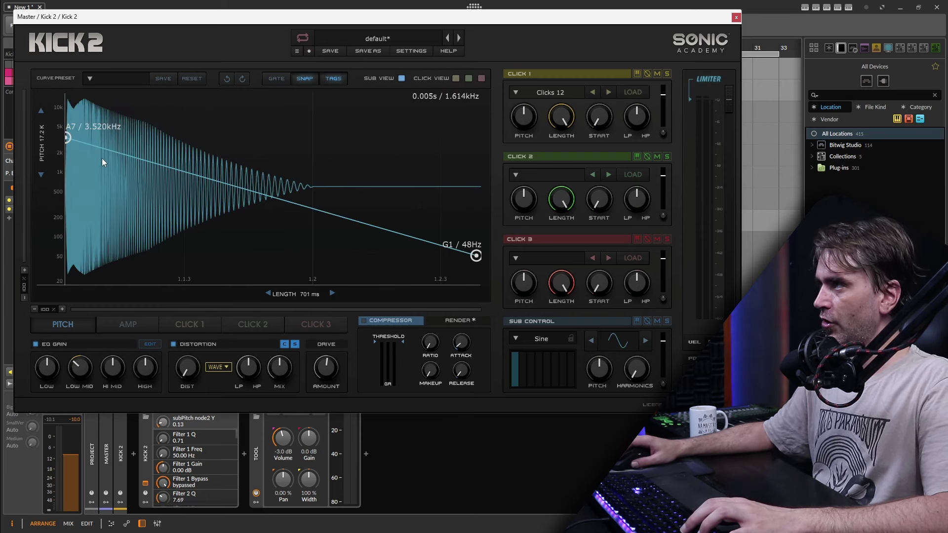
pyautogui.moveTo(67, 137); pyautogui.dragTo(66, 211)
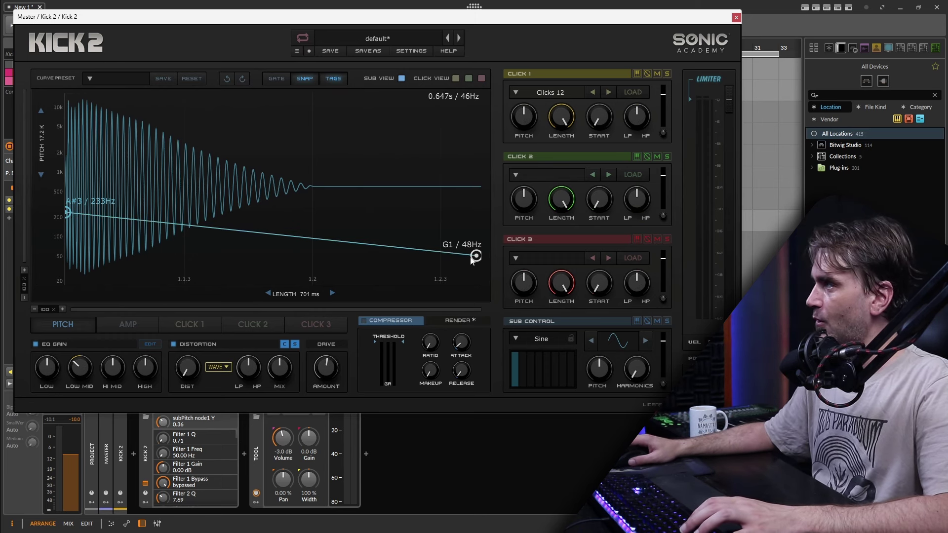
pyautogui.moveTo(473, 257); pyautogui.dragTo(480, 224)
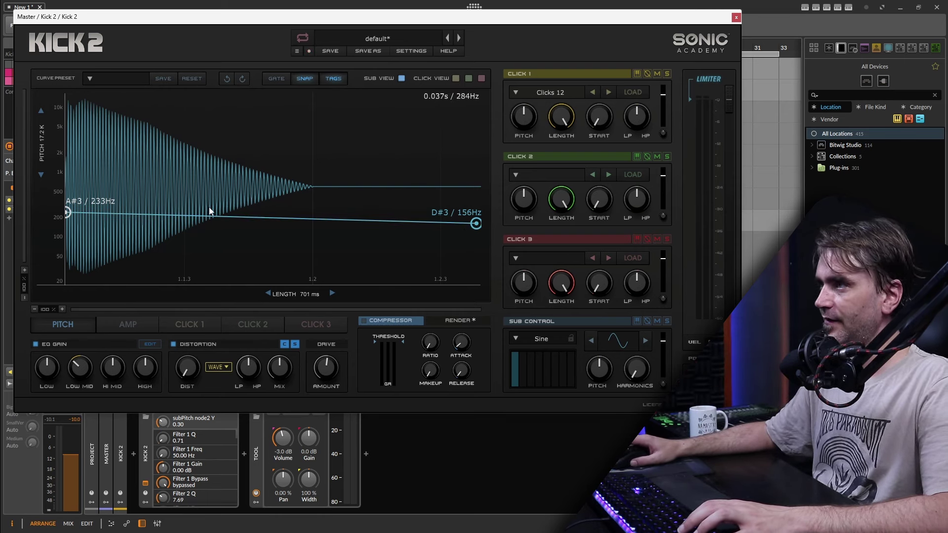
# - Reshape the start of the amp envelope: lower the first peak to 0.00, remove the second full-level node, and set the node between them to about 0.51
pyautogui.click(123, 327)
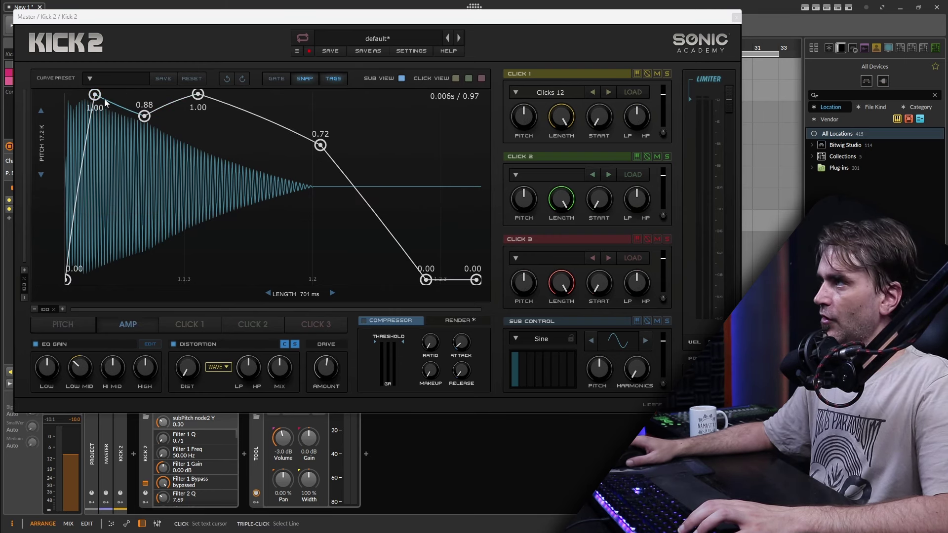
pyautogui.moveTo(94, 94); pyautogui.dragTo(114, 321)
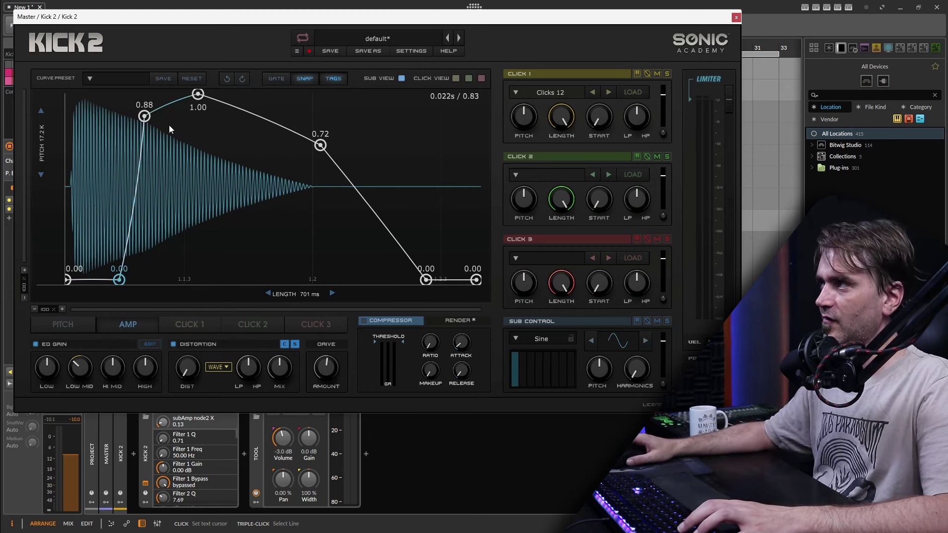
pyautogui.doubleClick(198, 94)
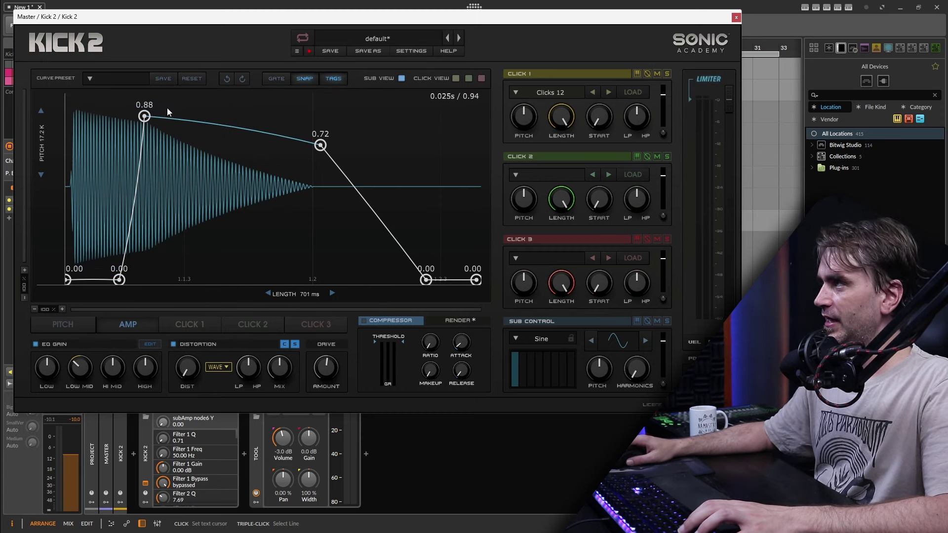
pyautogui.moveTo(145, 118); pyautogui.dragTo(192, 187)
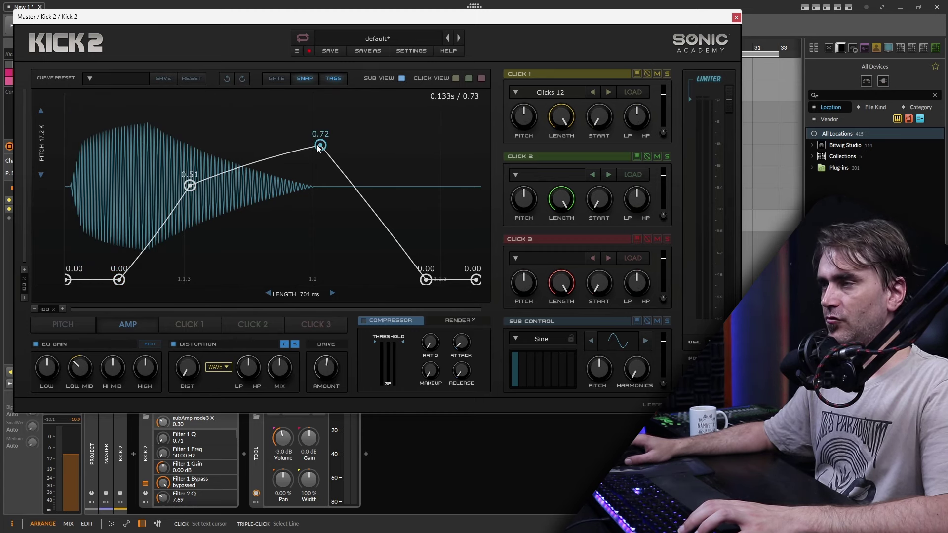
# - Shorten the amp envelope's decay by lowering the 0.72 node to about 0.50 and pulling the nodes earlier, with the closing zero node near beat 1.2
pyautogui.moveTo(319, 148); pyautogui.dragTo(281, 179)
pyautogui.moveTo(426, 279); pyautogui.dragTo(353, 279)
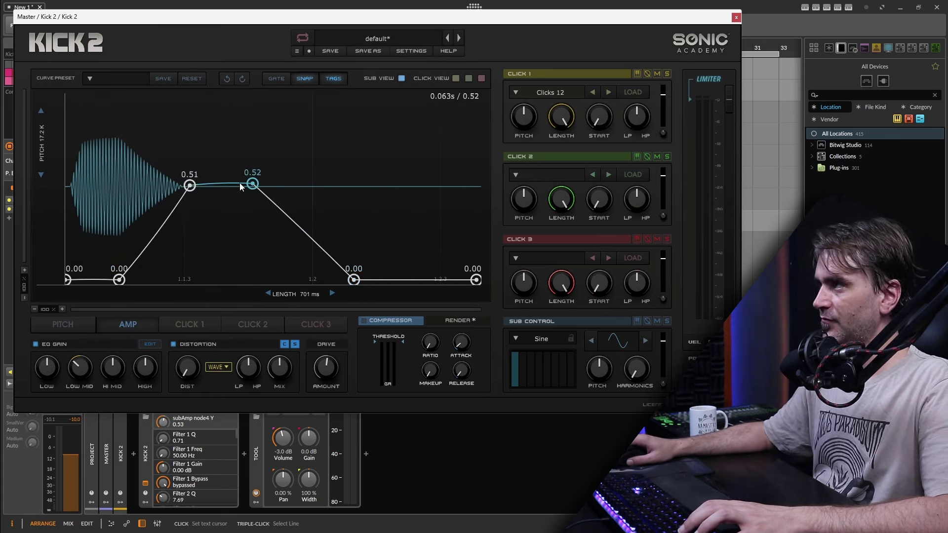
pyautogui.moveTo(282, 177); pyautogui.dragTo(250, 184)
pyautogui.moveTo(190, 186); pyautogui.dragTo(169, 185)
pyautogui.moveTo(252, 184); pyautogui.dragTo(246, 187)
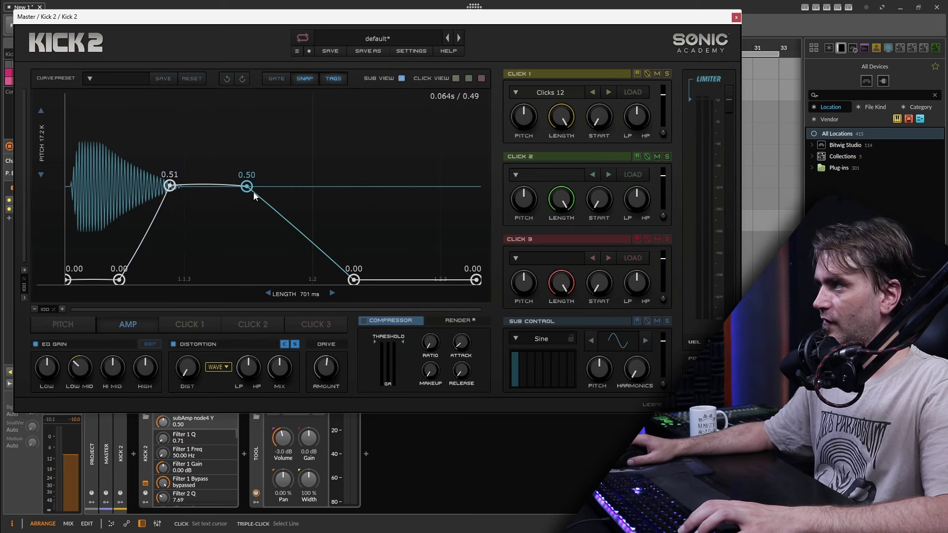
pyautogui.moveTo(353, 280); pyautogui.dragTo(308, 279)
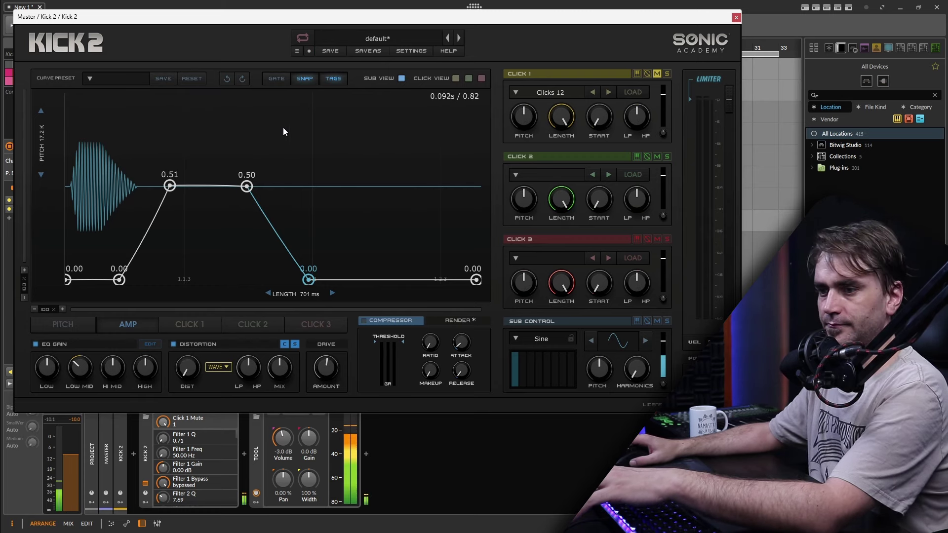
# - Move the amp envelope's attack nodes slightly earlier at 0.00 and about 0.50, and lower the pitch envelope's start node to about 196 Hz (G3)
pyautogui.moveTo(119, 279); pyautogui.dragTo(95, 281)
pyautogui.moveTo(170, 187); pyautogui.dragTo(164, 189)
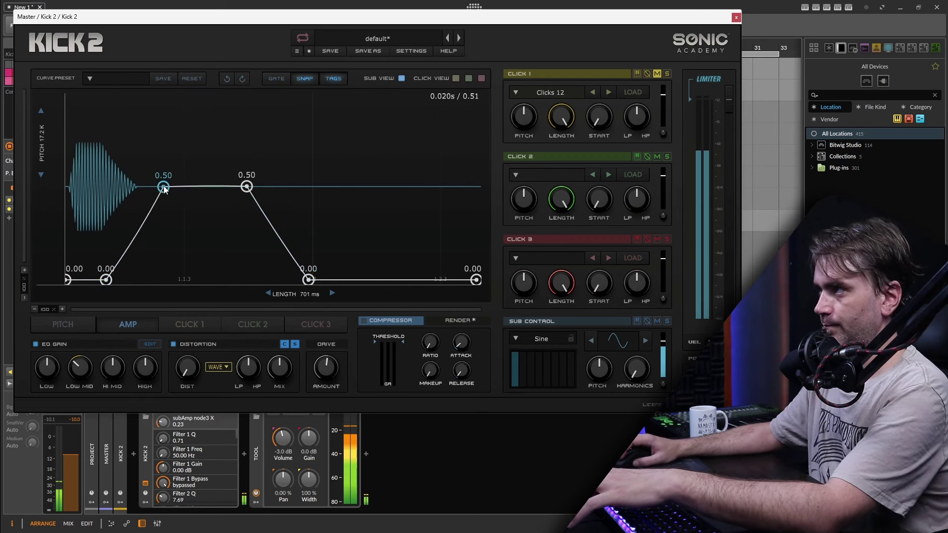
pyautogui.click(69, 323)
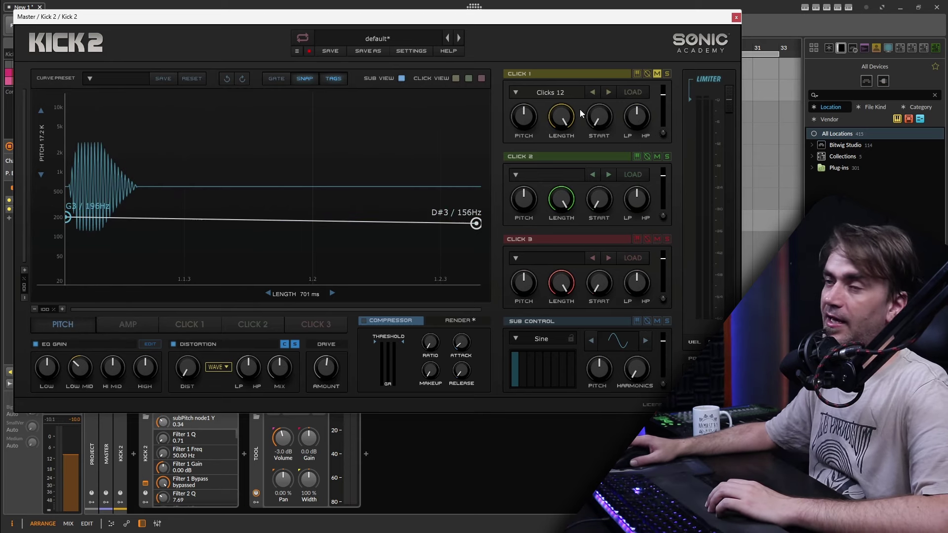
# - Show the Click 1 waveform in the envelope display and play the sound to audition it
pyautogui.click(456, 78)
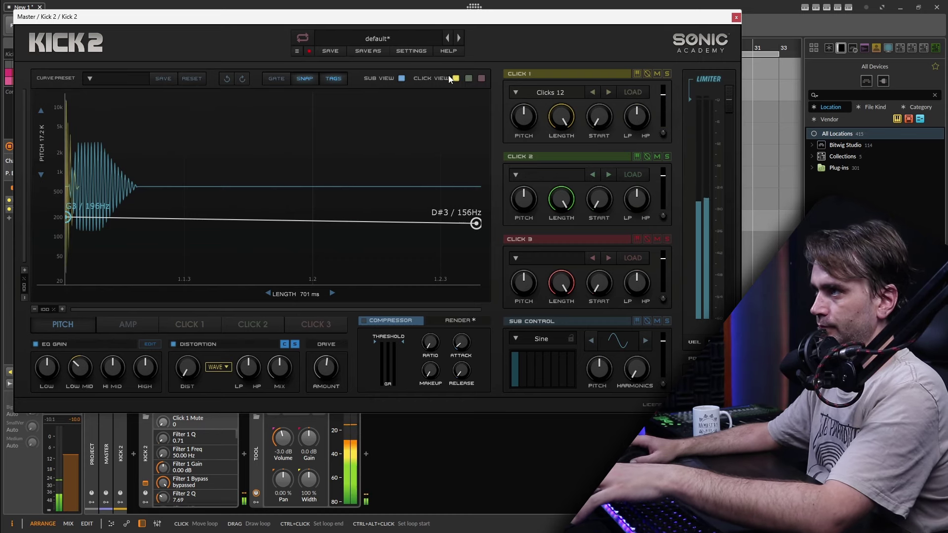
pyautogui.press('space')
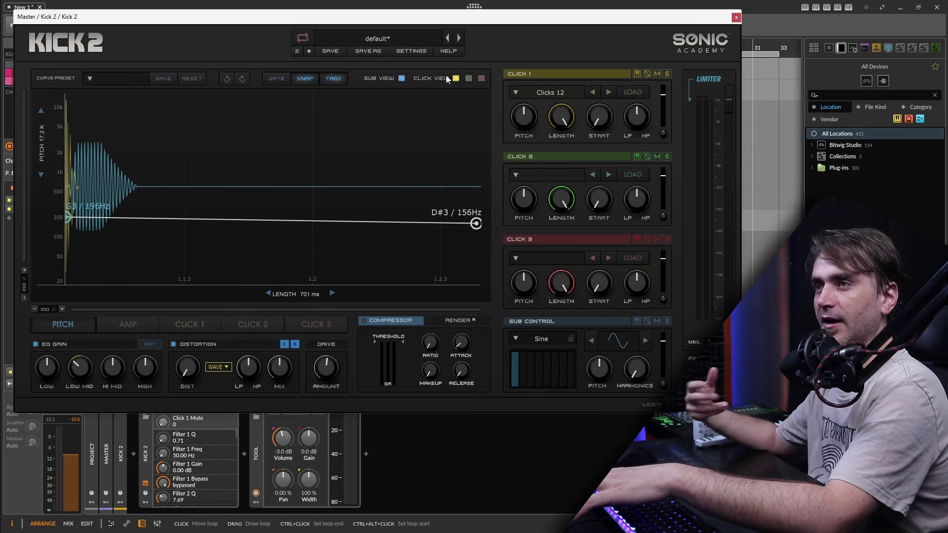
pyautogui.press('space')
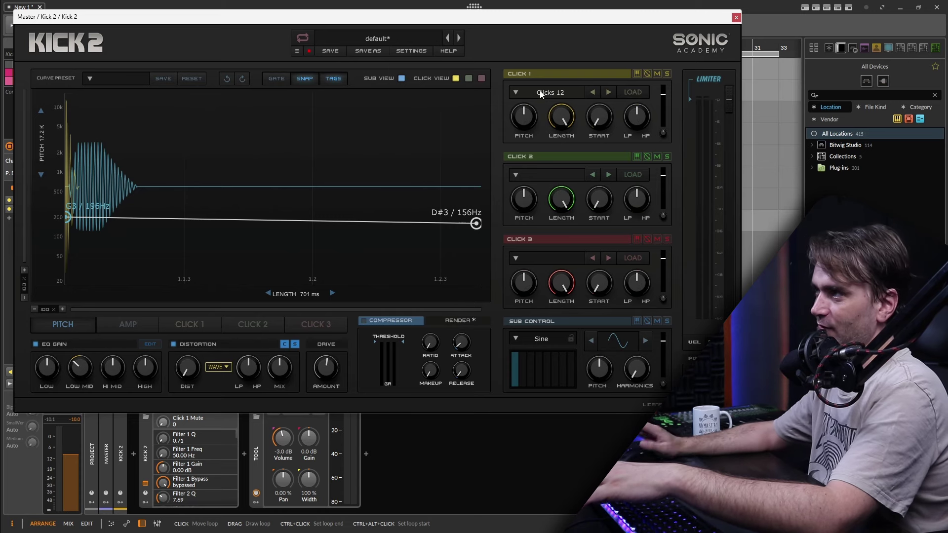
# - Load the factory Reverb preset Snare Verb 01 into Click 2 and raise its gain to about 7 dB
pyautogui.click(544, 175)
pyautogui.scroll(-1, 498, 272)
pyautogui.click(513, 300)
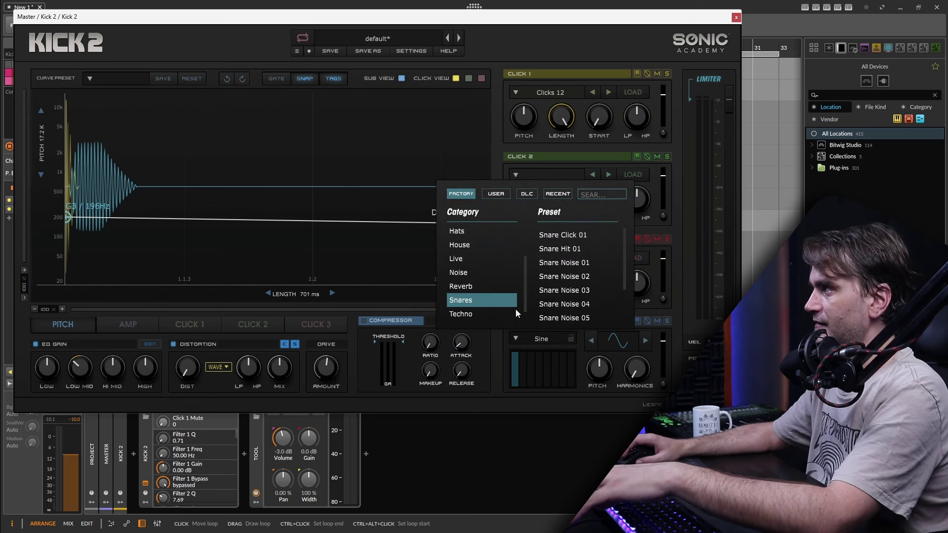
pyautogui.scroll(-1, 580, 261)
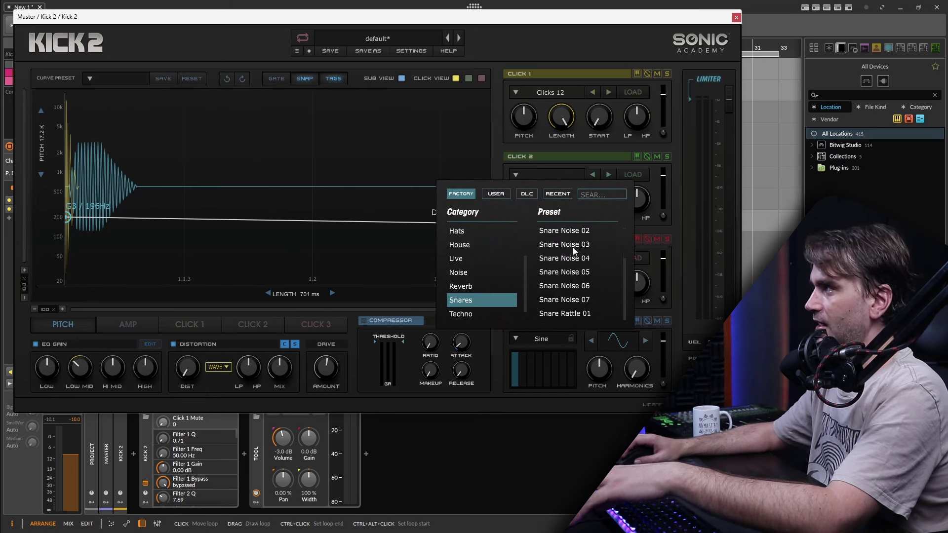
pyautogui.click(569, 284)
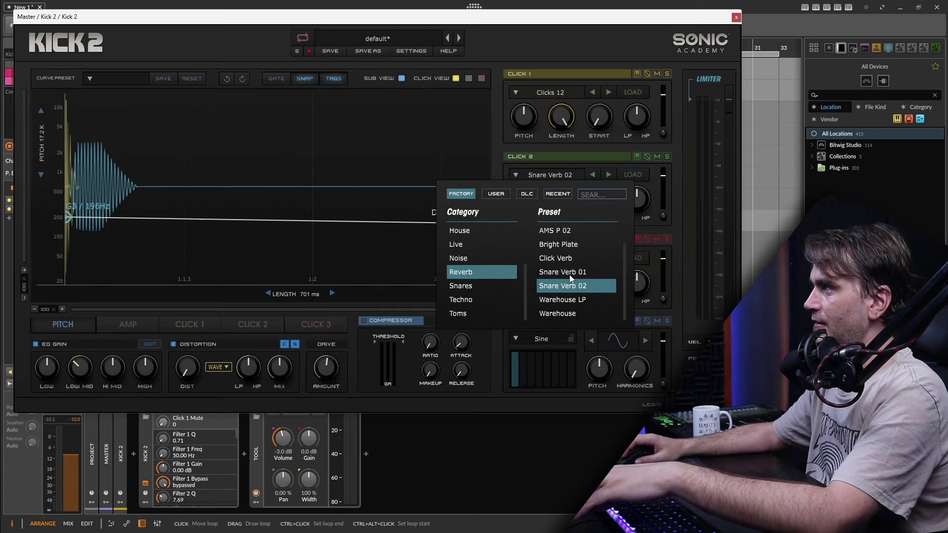
pyautogui.click(568, 271)
pyautogui.click(454, 286)
pyautogui.click(467, 277)
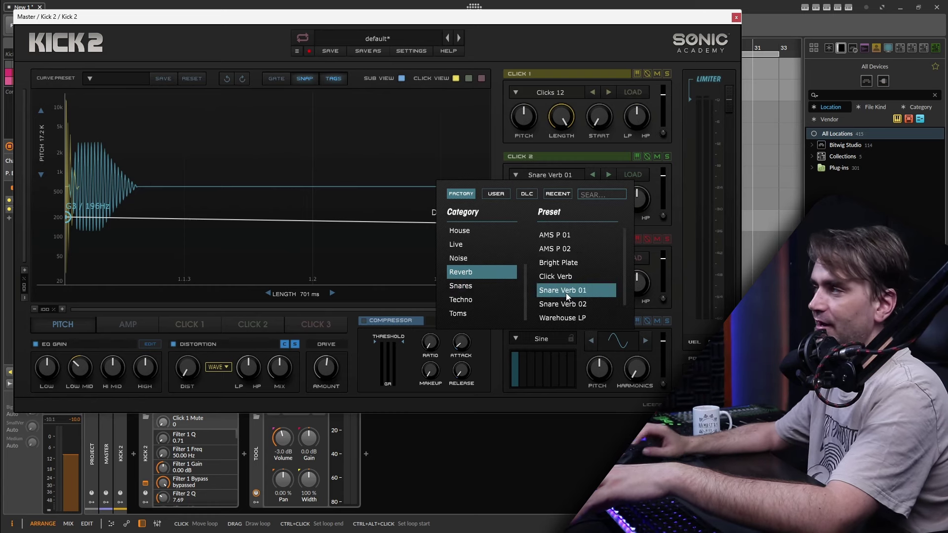
pyautogui.click(579, 289)
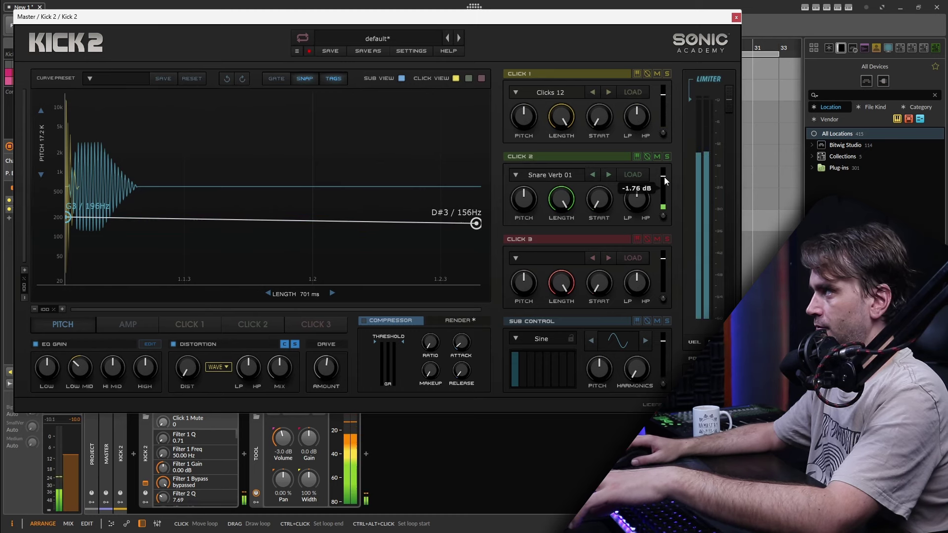
pyautogui.moveTo(664, 177); pyautogui.dragTo(664, 171)
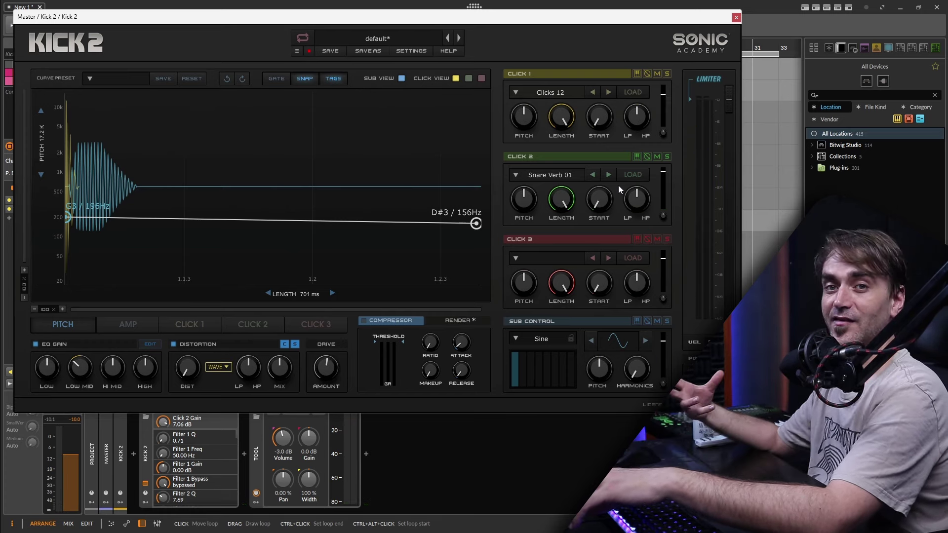
# - Load the factory Snares preset Snare Rattle 01 into Click 3 and show the Click 2 and Click 3 waveforms in the envelope display
pyautogui.click(558, 255)
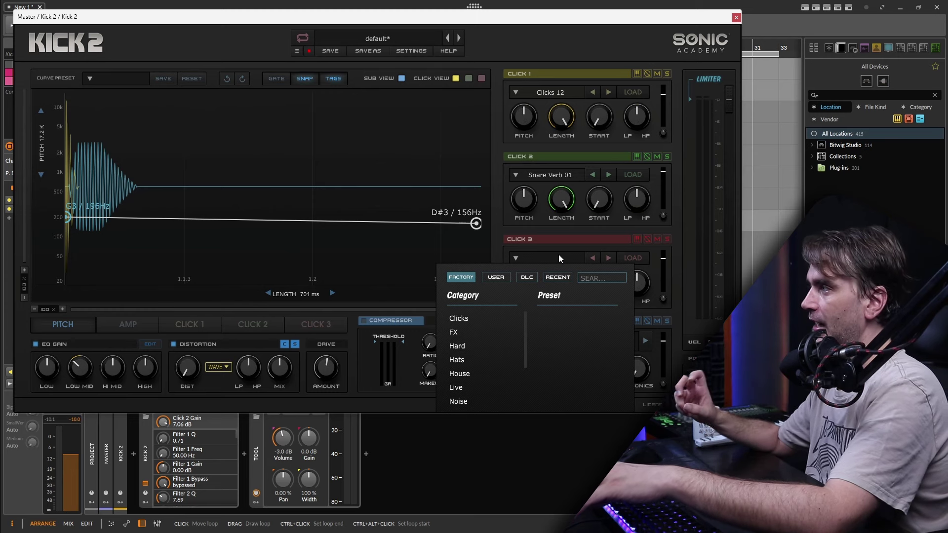
pyautogui.scroll(-2, 477, 353)
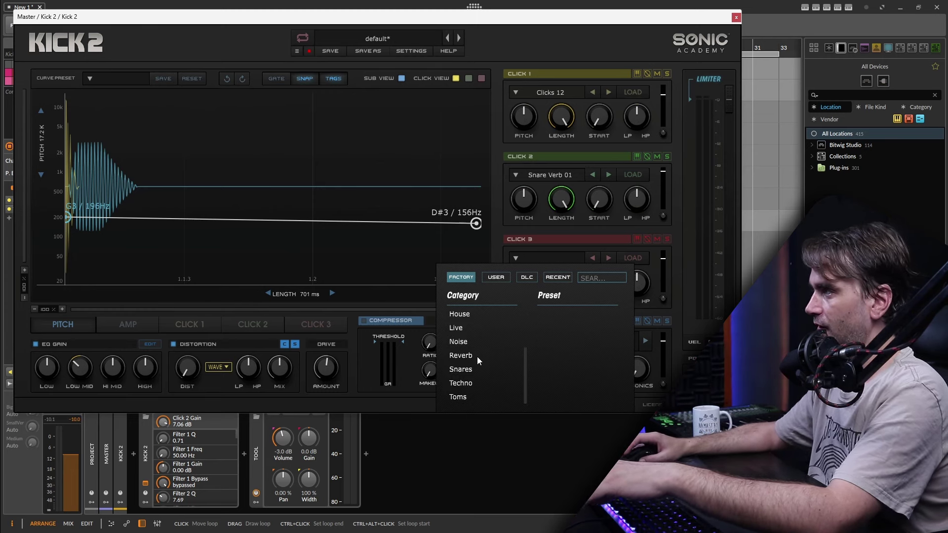
pyautogui.click(461, 371)
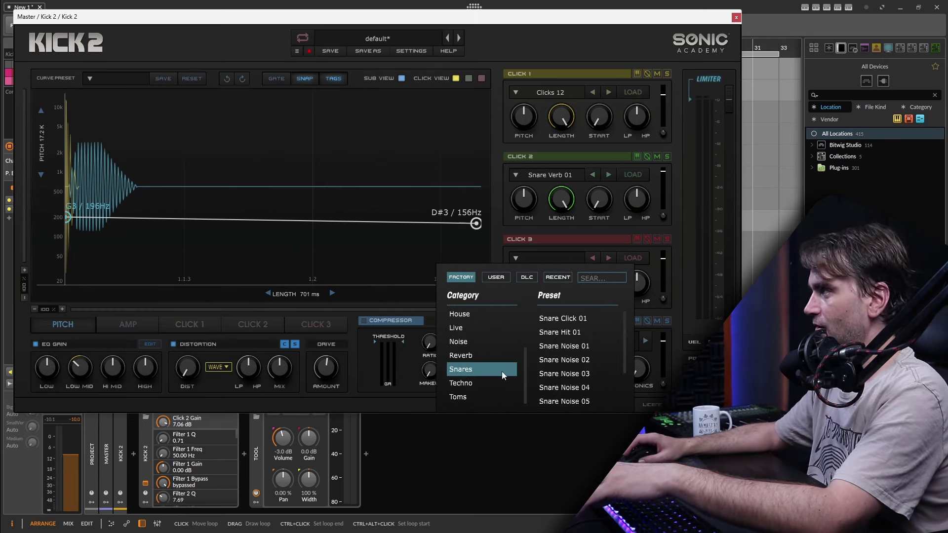
pyautogui.scroll(-3, 565, 348)
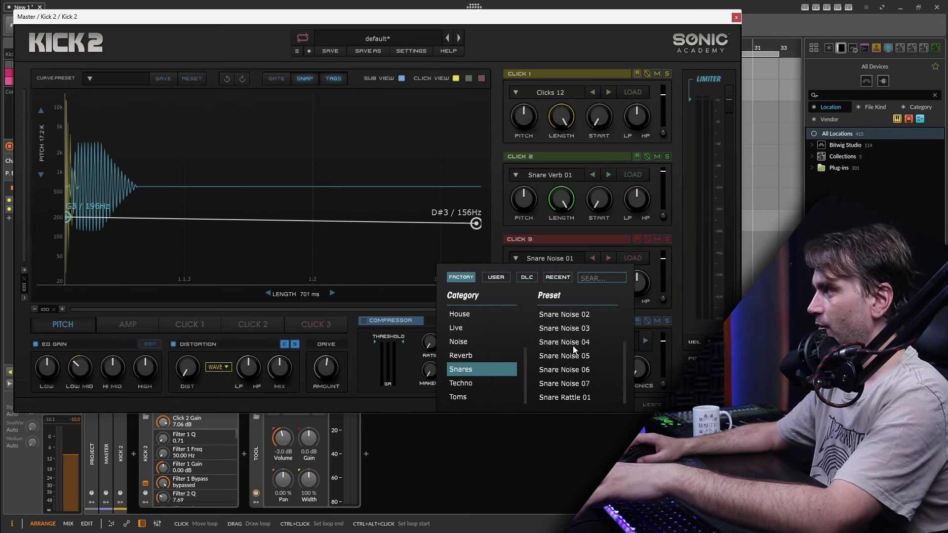
pyautogui.click(569, 398)
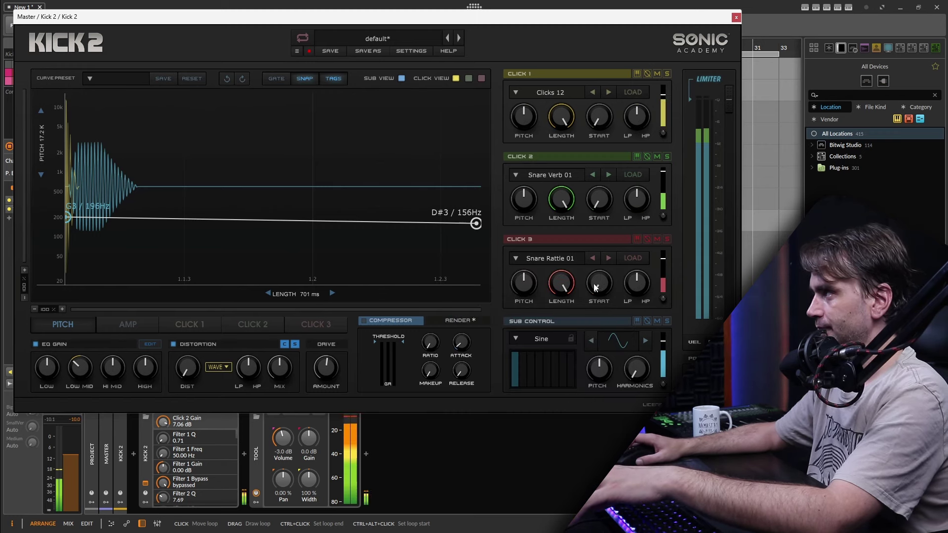
pyautogui.click(468, 78)
pyautogui.click(481, 78)
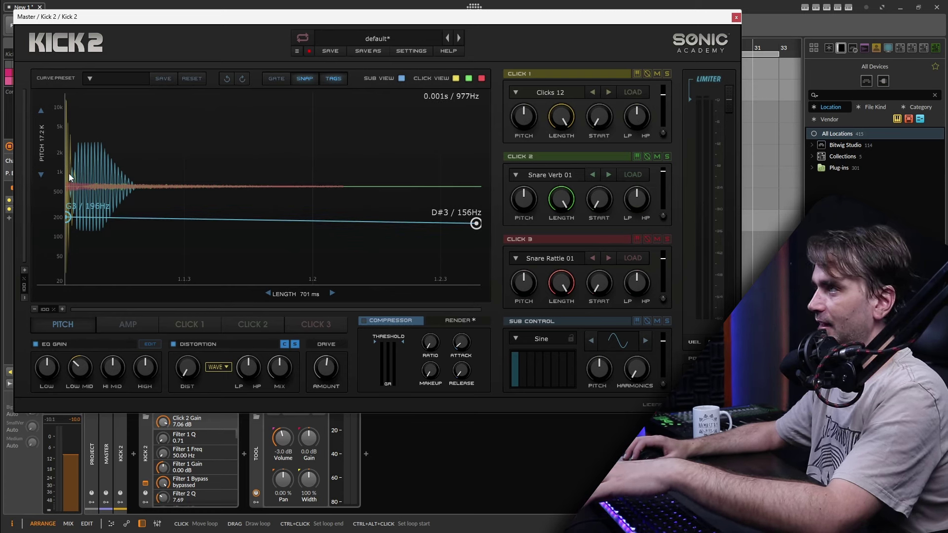
# - Add a 0.00 node to Click 3's envelope just past beat 1.2, and raise Click 3's gain slightly with Click 3 soloed
pyautogui.click(196, 323)
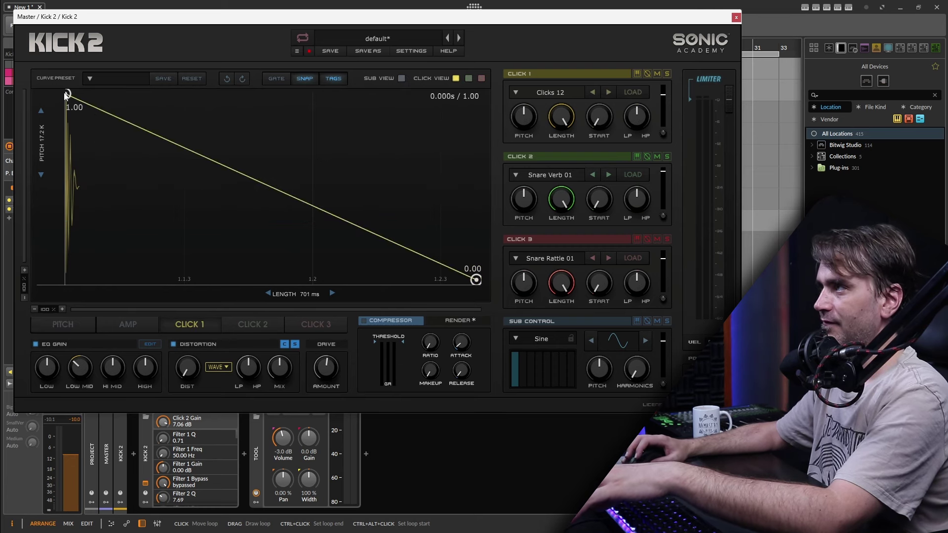
pyautogui.click(231, 324)
pyautogui.moveTo(66, 172); pyautogui.dragTo(97, 69)
pyautogui.click(315, 324)
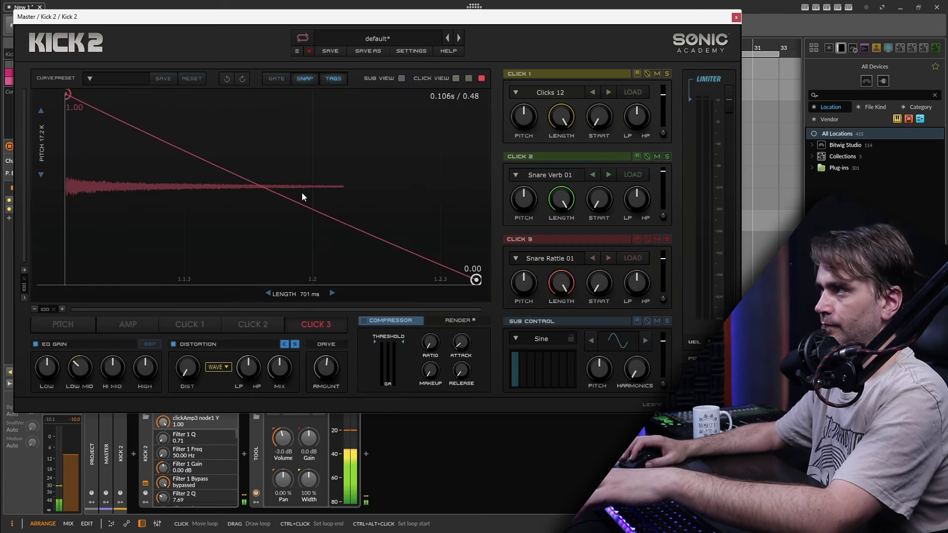
pyautogui.moveTo(354, 223); pyautogui.dragTo(348, 301)
pyautogui.moveTo(665, 258); pyautogui.dragTo(665, 254)
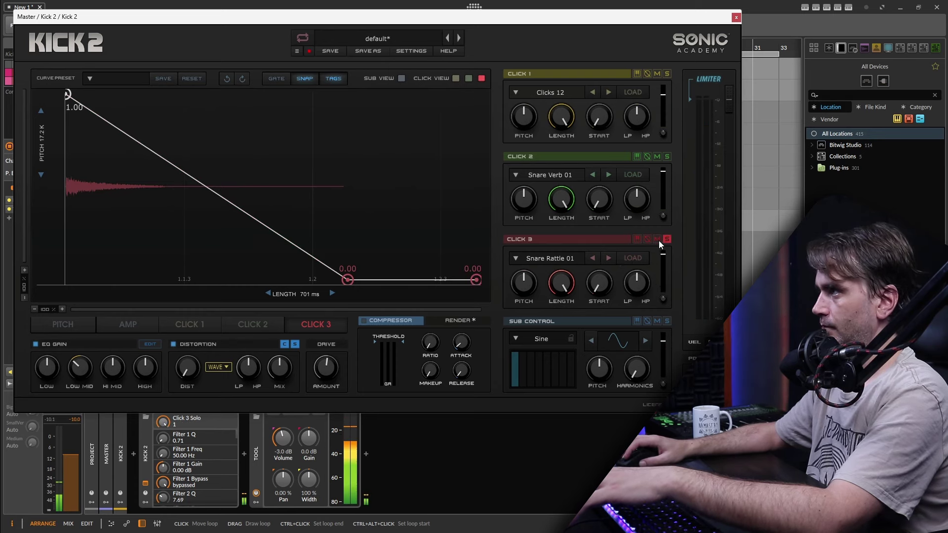
# - Bend Click 3's envelope into a faster, concave decay and fine-tune its zero-level node to an X position of about 0.71
pyautogui.click(68, 98)
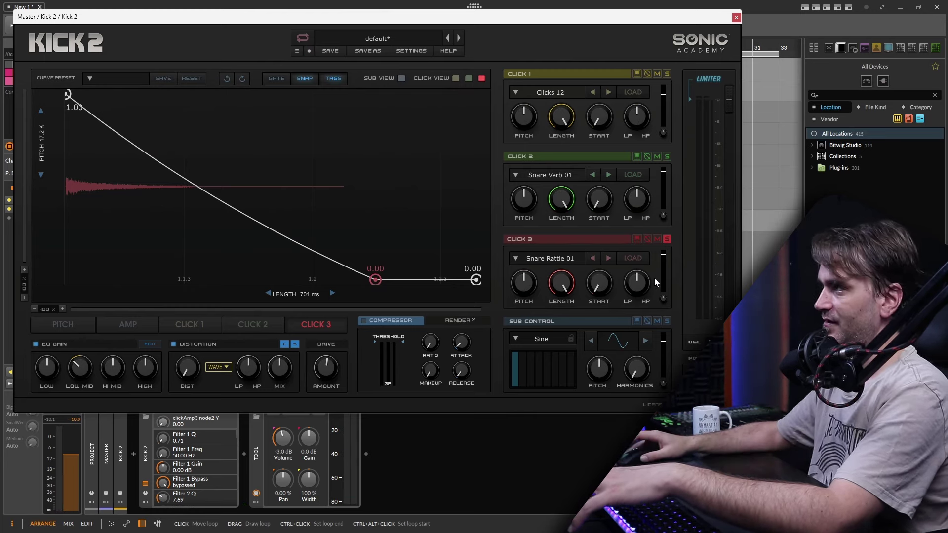
pyautogui.moveTo(375, 280); pyautogui.dragTo(363, 280)
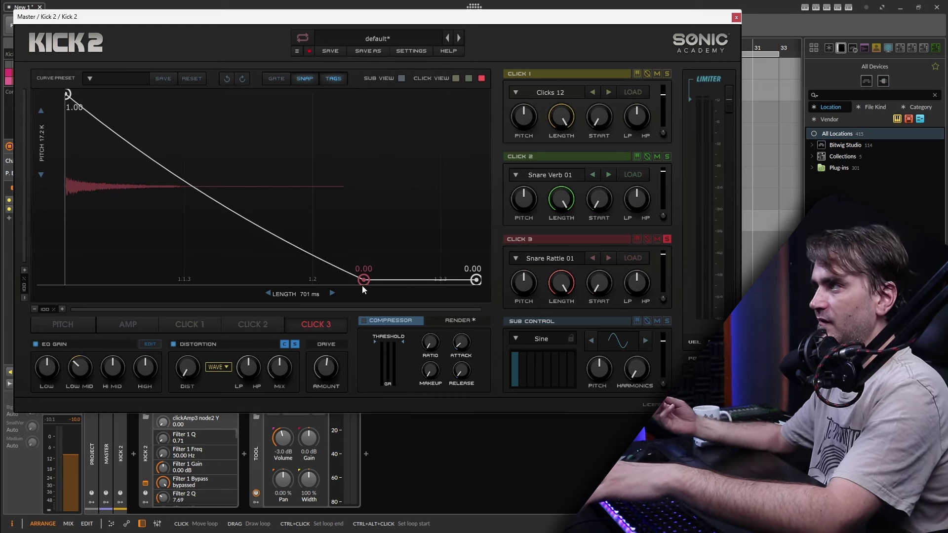
pyautogui.moveTo(362, 285); pyautogui.dragTo(353, 279)
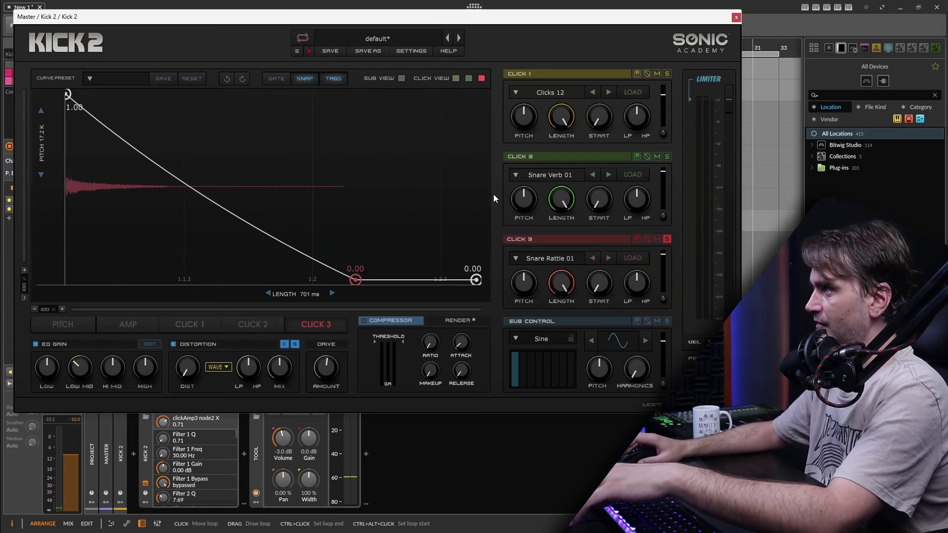
# - Add two 0.00 nodes to Click 1's envelope, the first before beat 1.1.3, for a short decay, and take Click 3 out of solo
pyautogui.click(261, 324)
pyautogui.click(318, 324)
pyautogui.click(195, 325)
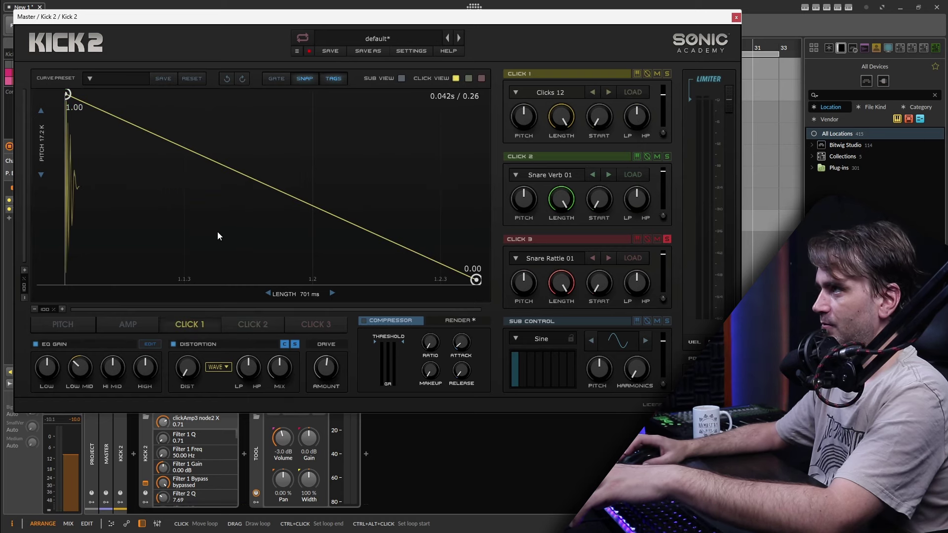
pyautogui.click(198, 164)
pyautogui.click(240, 174)
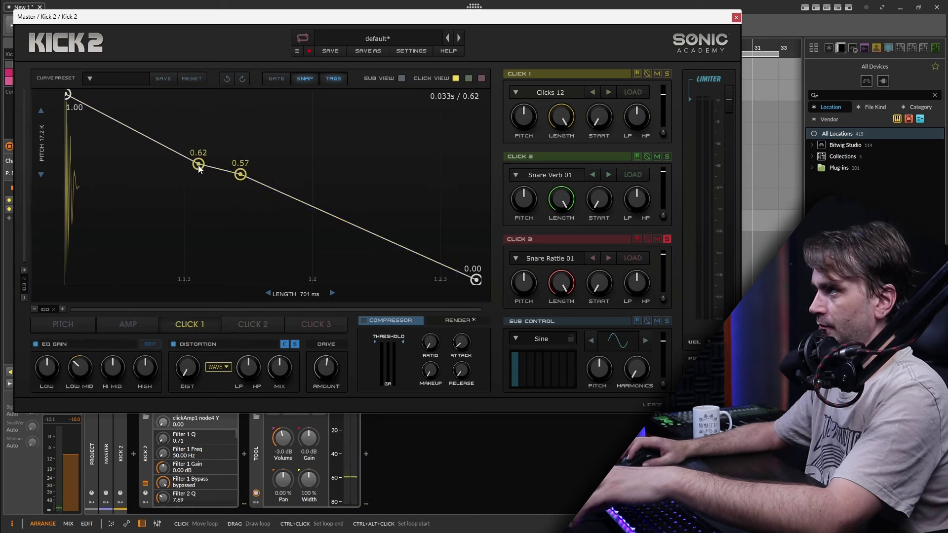
pyautogui.moveTo(198, 165); pyautogui.dragTo(123, 280)
pyautogui.moveTo(239, 174); pyautogui.dragTo(245, 280)
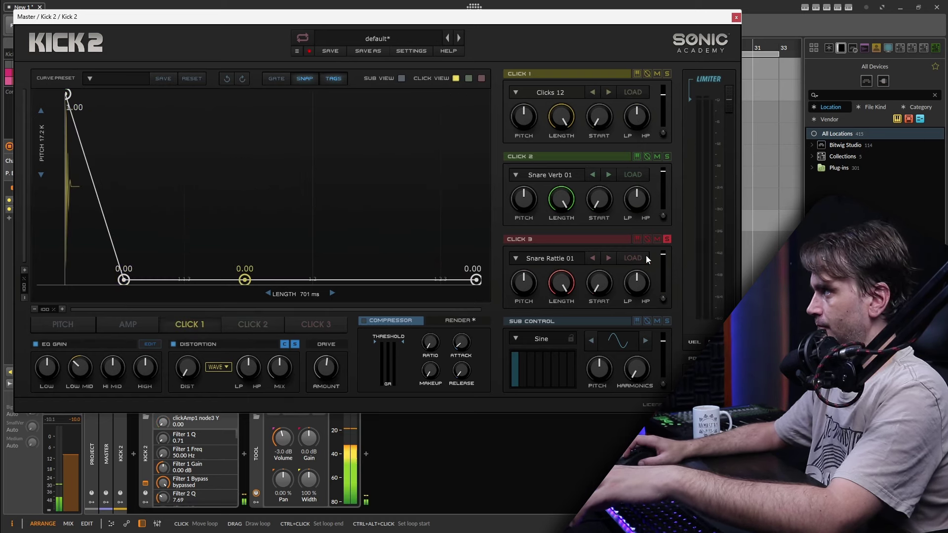
pyautogui.click(667, 239)
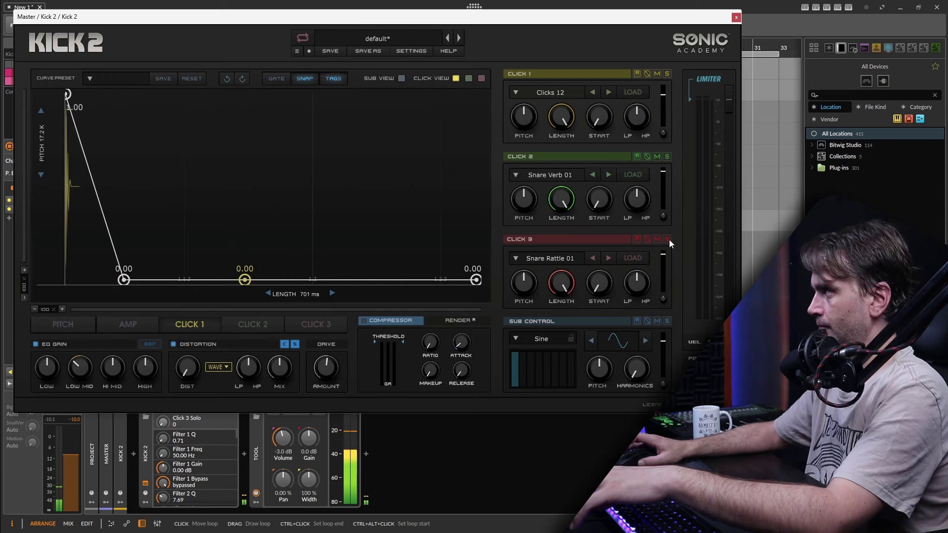
# - Solo Click 2, display its envelope and set its sample start to 2.00 %
pyautogui.click(666, 157)
pyautogui.click(252, 324)
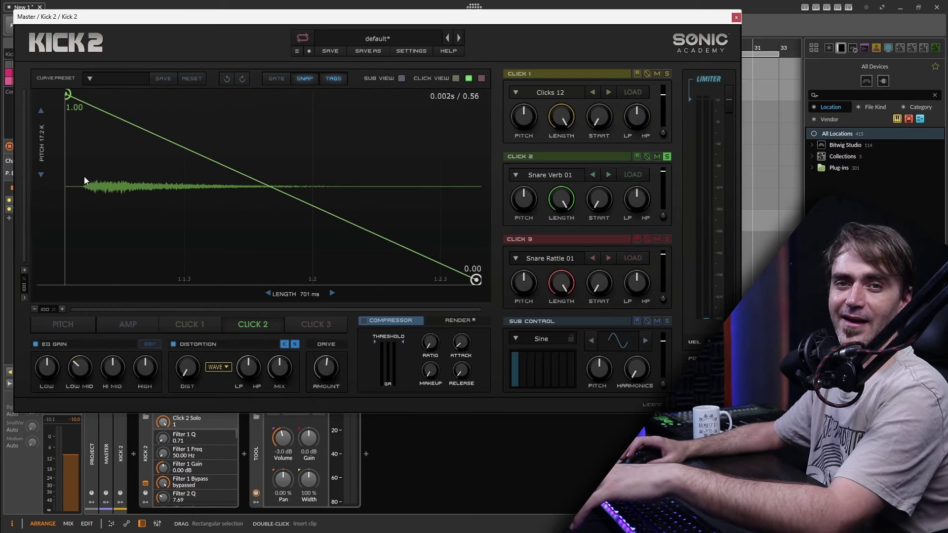
pyautogui.doubleClick(598, 202)
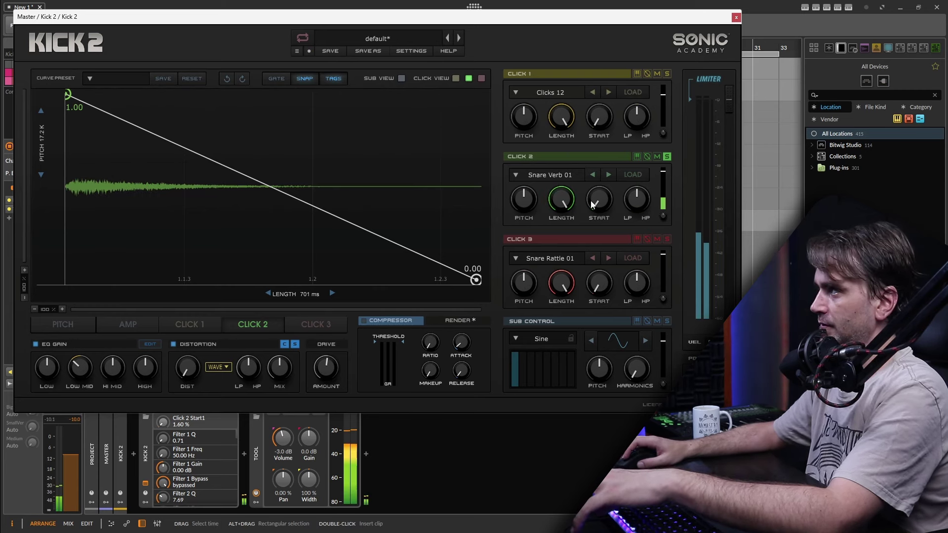
pyautogui.moveTo(594, 202); pyautogui.dragTo(593, 201)
pyautogui.scroll(-1, 595, 204)
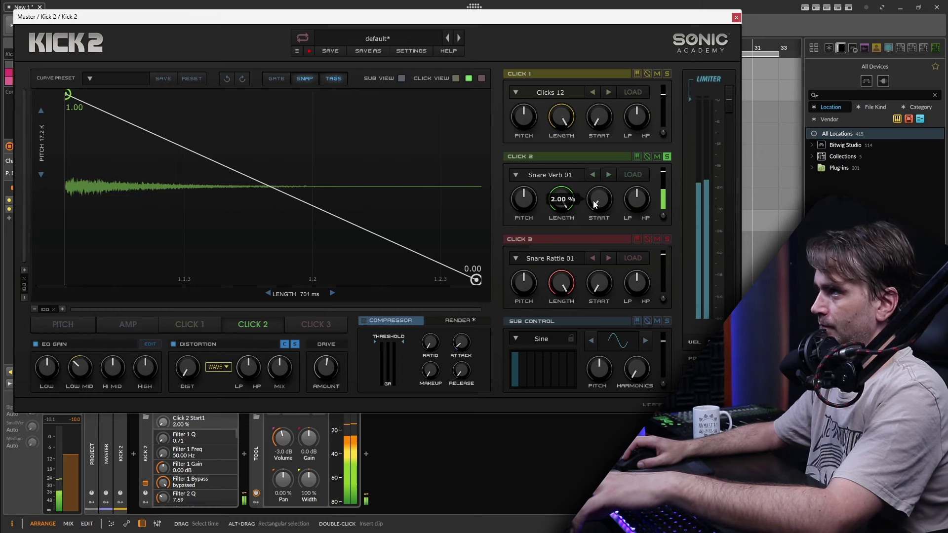
# - Shape Click 2's envelope into a curved fade-in from 0.00 to a 1.00 peak at X about 0.18, and unsolo Click 2
pyautogui.doubleClick(80, 99)
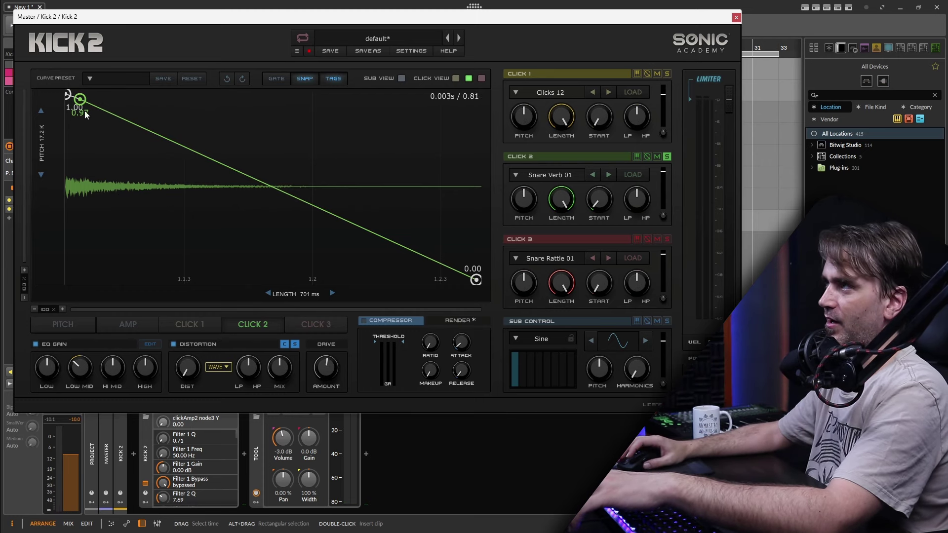
pyautogui.moveTo(80, 99); pyautogui.dragTo(43, 329)
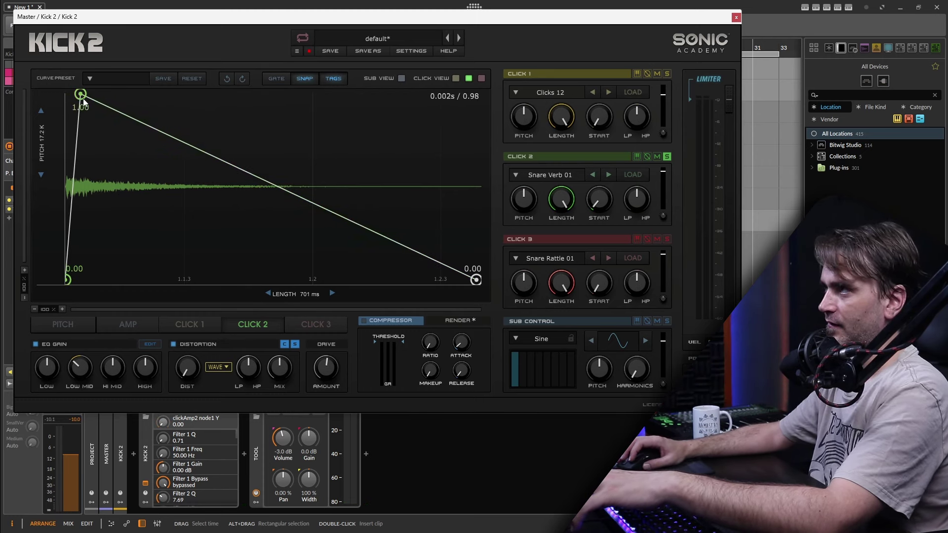
pyautogui.moveTo(84, 101); pyautogui.dragTo(116, 95)
pyautogui.moveTo(108, 145); pyautogui.dragTo(158, 70)
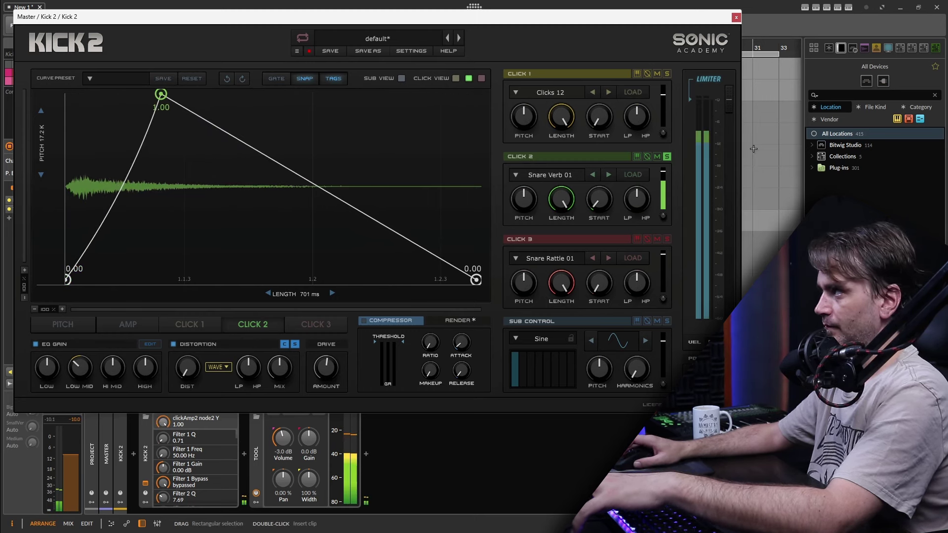
pyautogui.click(667, 156)
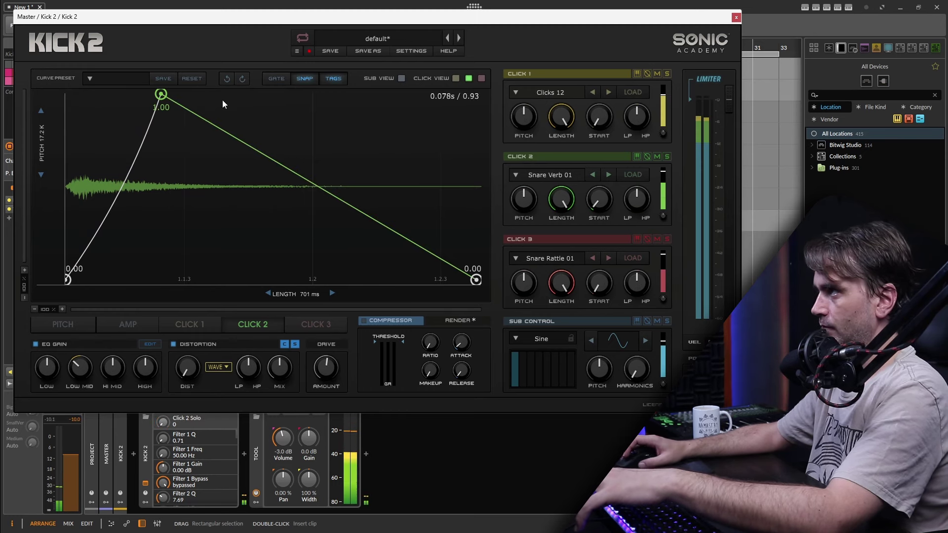
pyautogui.moveTo(161, 94); pyautogui.dragTo(141, 95)
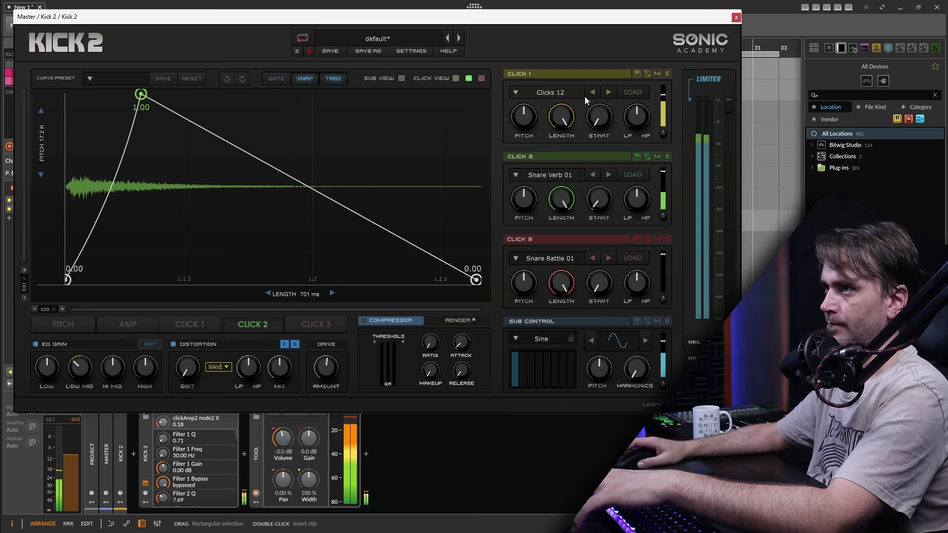
# - Shift the LP/HP filters of Clicks 1, 2 and 3 slightly towards high-pass, with Click 3 at 0.58
pyautogui.click(642, 122)
pyautogui.moveTo(644, 122); pyautogui.dragTo(645, 118)
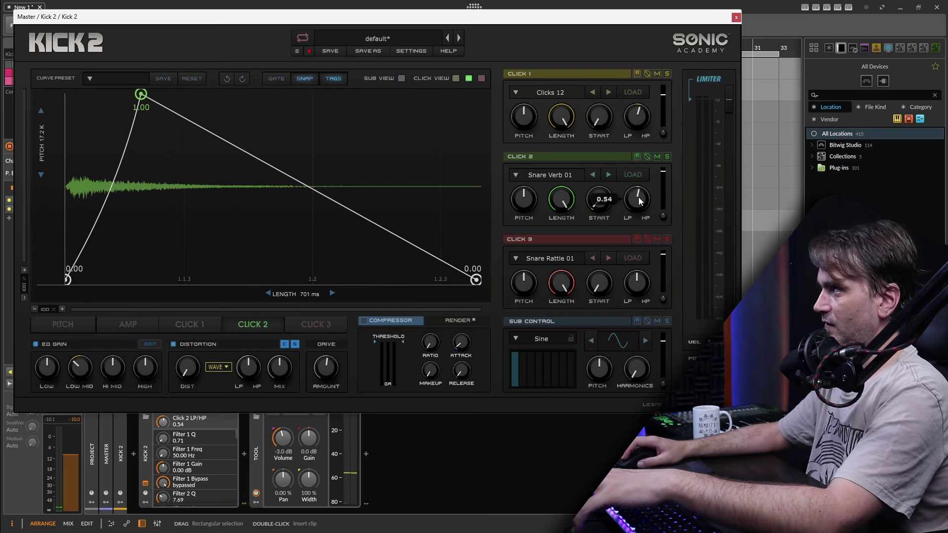
pyautogui.moveTo(640, 195); pyautogui.dragTo(641, 194)
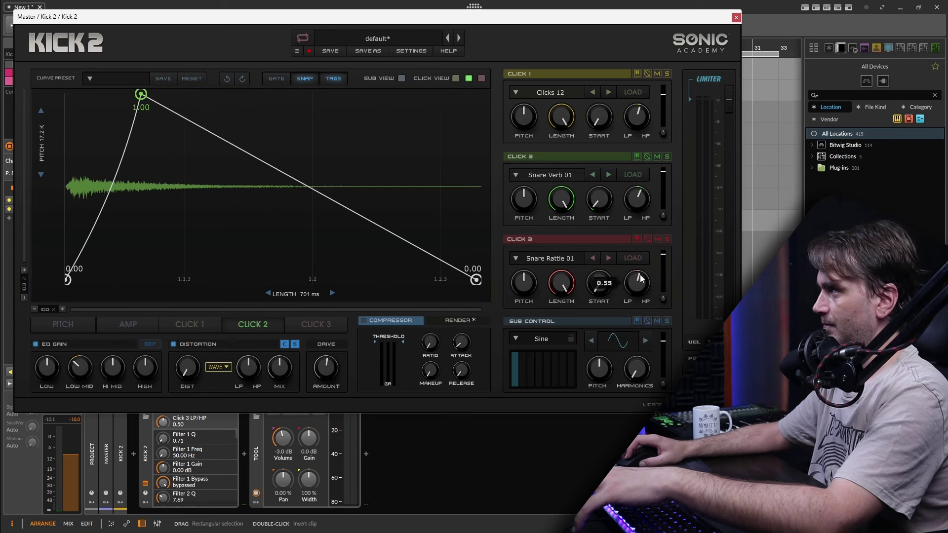
pyautogui.moveTo(642, 277); pyautogui.dragTo(642, 280)
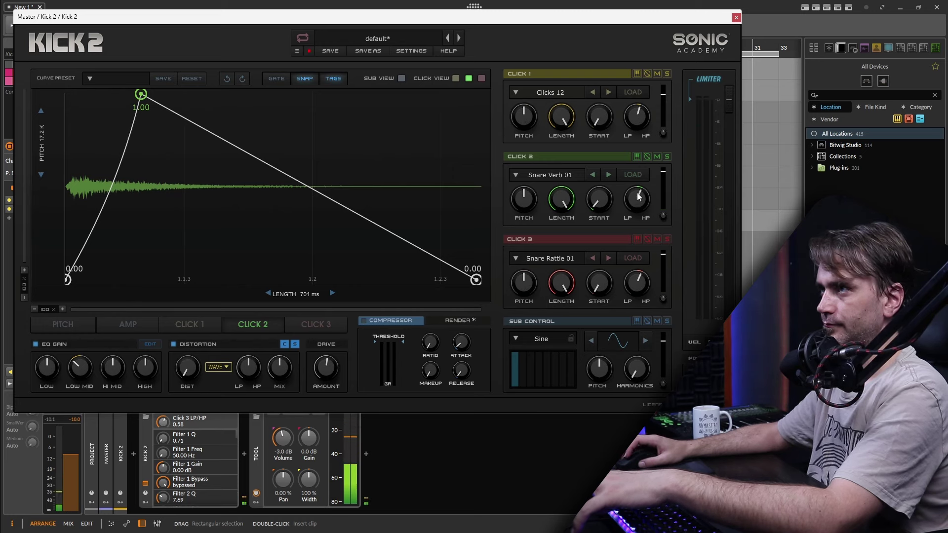
# - Audition the neighbouring sample in Click 1, return to Clicks 12 and set Click 1's gain to about -6.2 dB
pyautogui.click(594, 93)
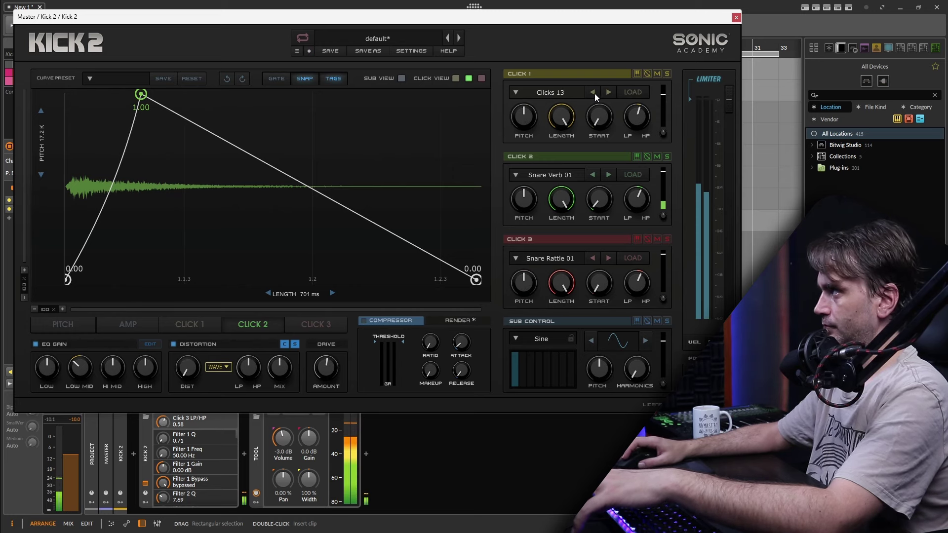
pyautogui.click(603, 93)
pyautogui.moveTo(525, 117)
pyautogui.mouseDown()
pyautogui.moveTo(522, 141)
pyautogui.moveTo(524, 117)
pyautogui.mouseUp()
# - Reshape the amp envelope by moving its first raised node earlier at 0.36 and its second raised node to 0.52
pyautogui.click(63, 324)
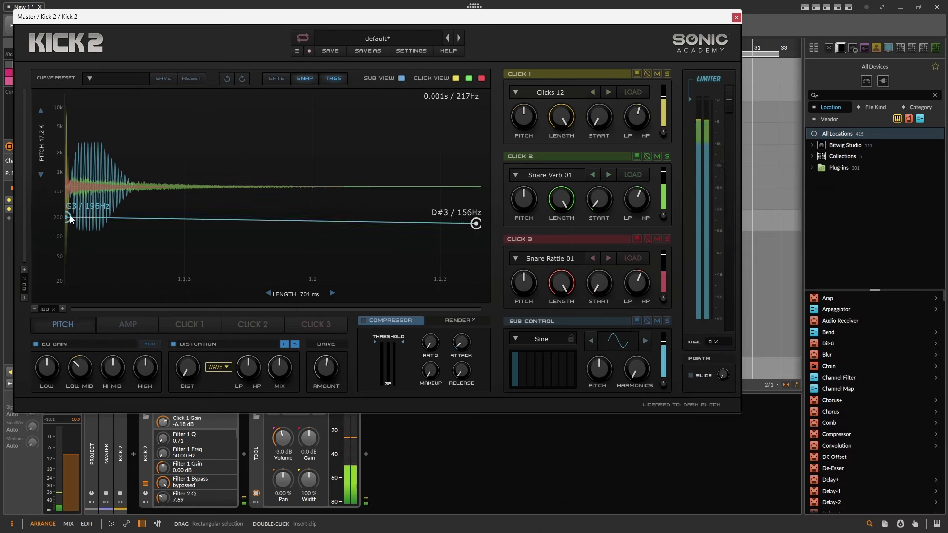
pyautogui.click(128, 324)
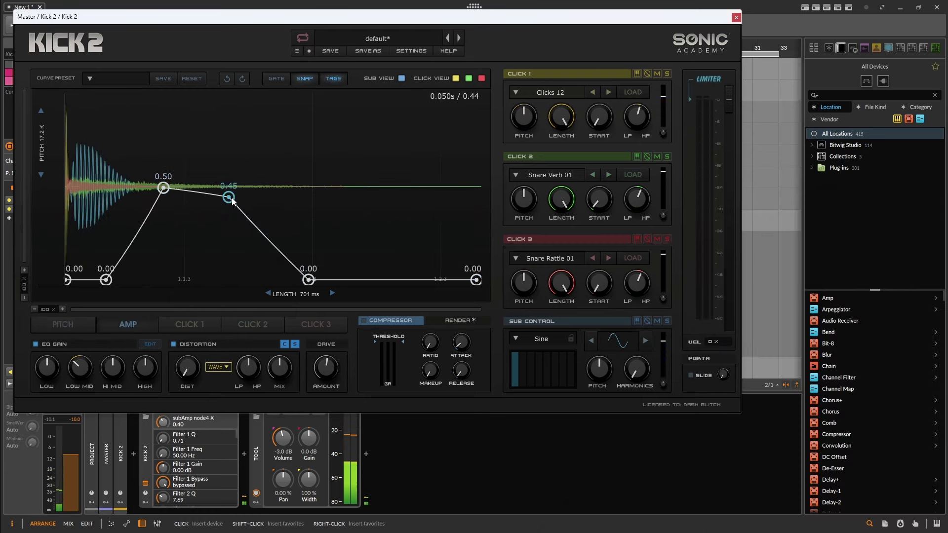
pyautogui.moveTo(146, 211); pyautogui.dragTo(134, 213)
pyautogui.moveTo(248, 171); pyautogui.dragTo(250, 184)
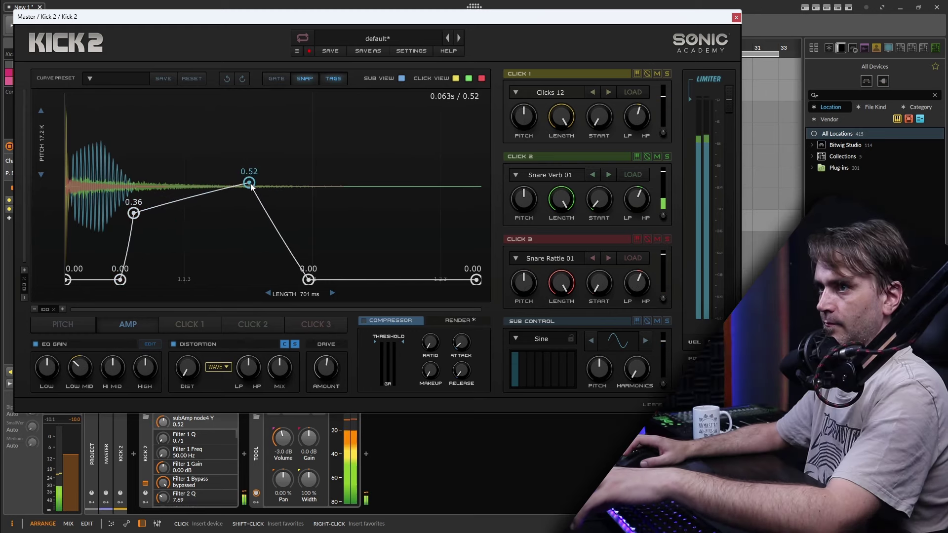
# - Set the drive amount to 57.20 % and distortion to 20.40 %, and lower the amp envelope's two raised nodes to 0.27 and 0.46
pyautogui.moveTo(320, 368); pyautogui.dragTo(326, 366)
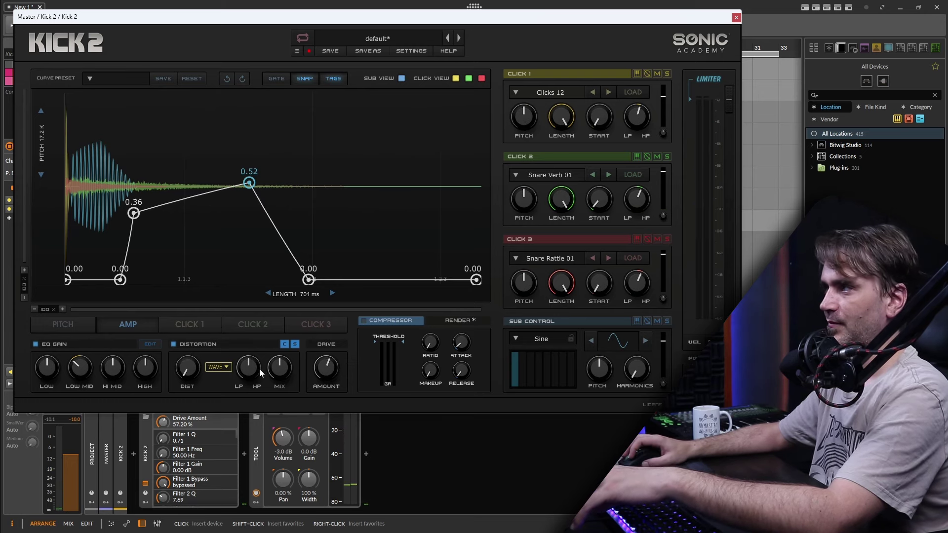
pyautogui.moveTo(193, 359); pyautogui.dragTo(194, 363)
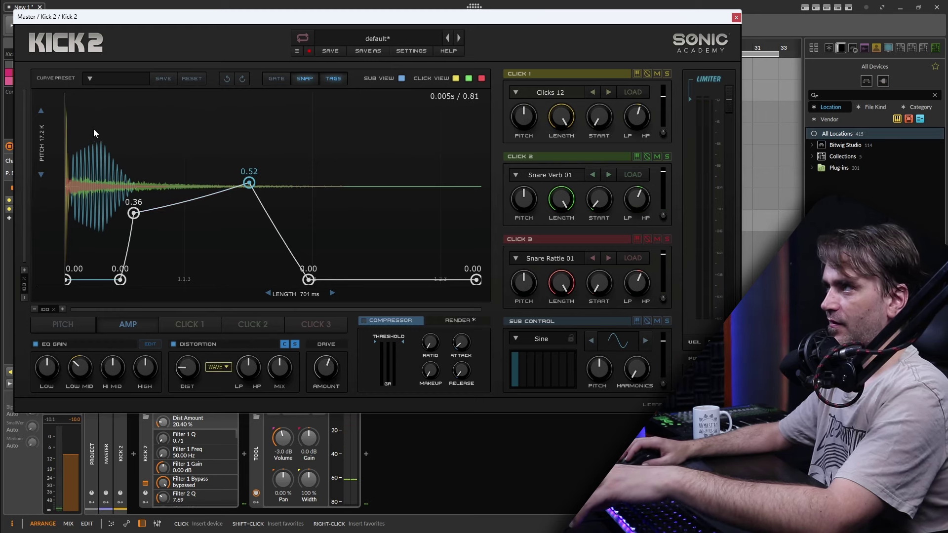
pyautogui.moveTo(248, 184); pyautogui.dragTo(248, 190)
pyautogui.moveTo(133, 213); pyautogui.dragTo(134, 230)
pyautogui.moveTo(248, 189); pyautogui.dragTo(248, 196)
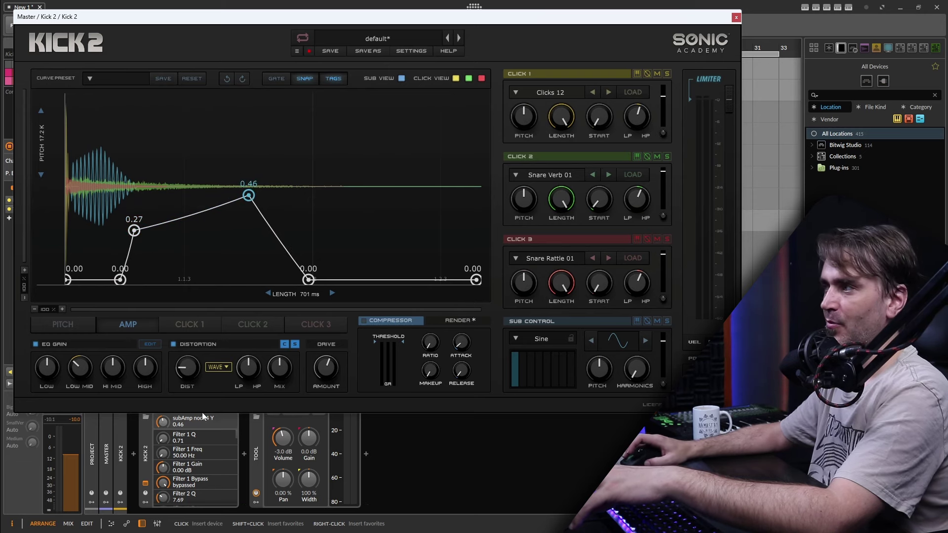
# - Raise the distortion amount to 25.60 %, adjust its mix and shift its filter towards high-pass during playback
pyautogui.moveTo(183, 372); pyautogui.dragTo(183, 365)
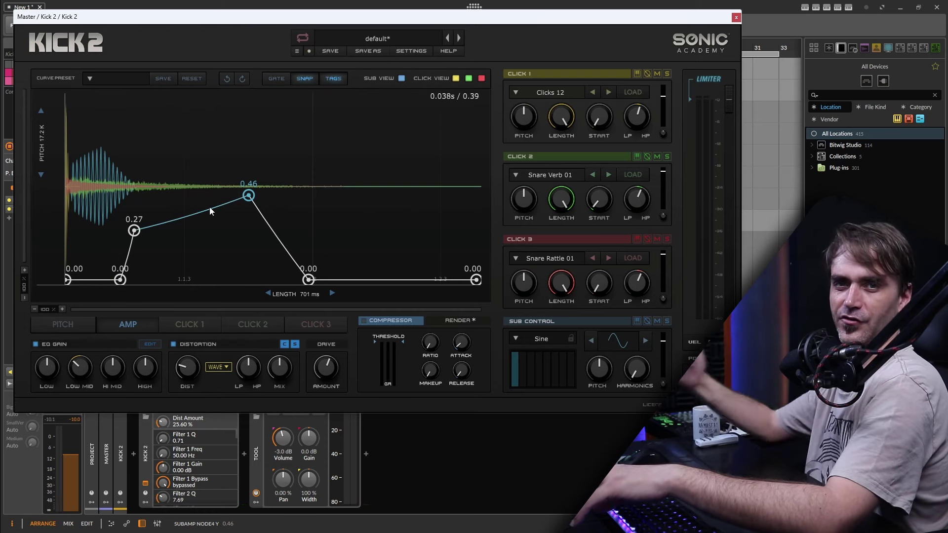
pyautogui.press('space')
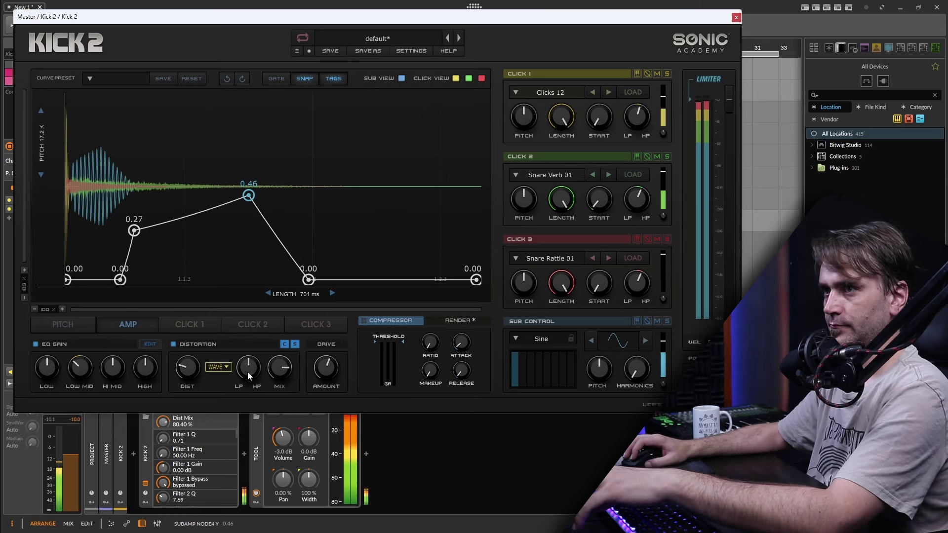
pyautogui.moveTo(248, 371); pyautogui.dragTo(278, 375)
# - Shorten Click 2's decay with a 0.00 node at X about 0.85 and bend the slope slightly inward
pyautogui.click(727, 114)
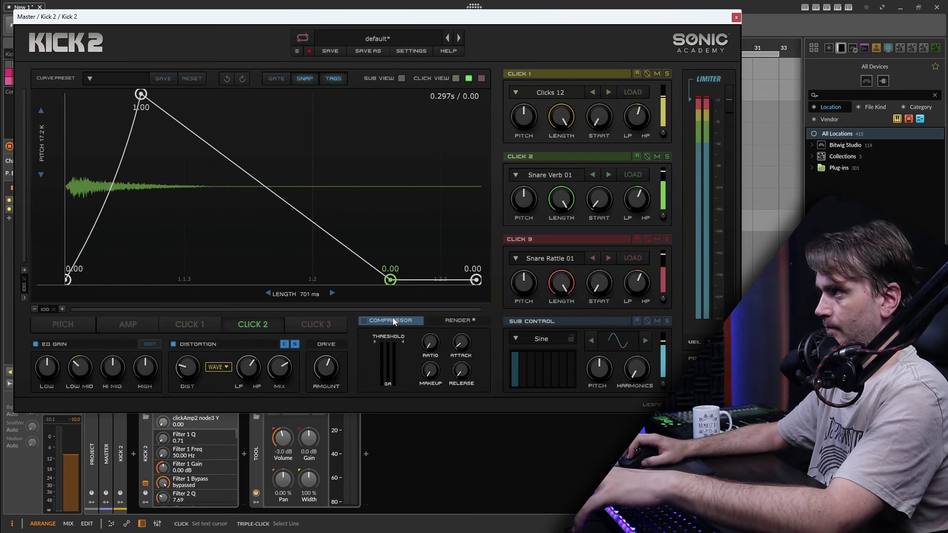
pyautogui.moveTo(392, 318); pyautogui.dragTo(413, 321)
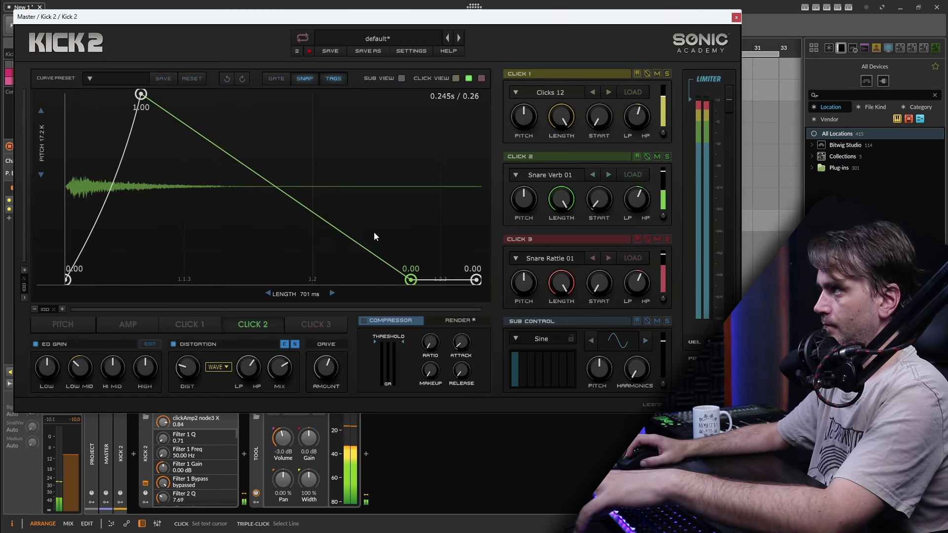
pyautogui.moveTo(412, 281); pyautogui.dragTo(415, 280)
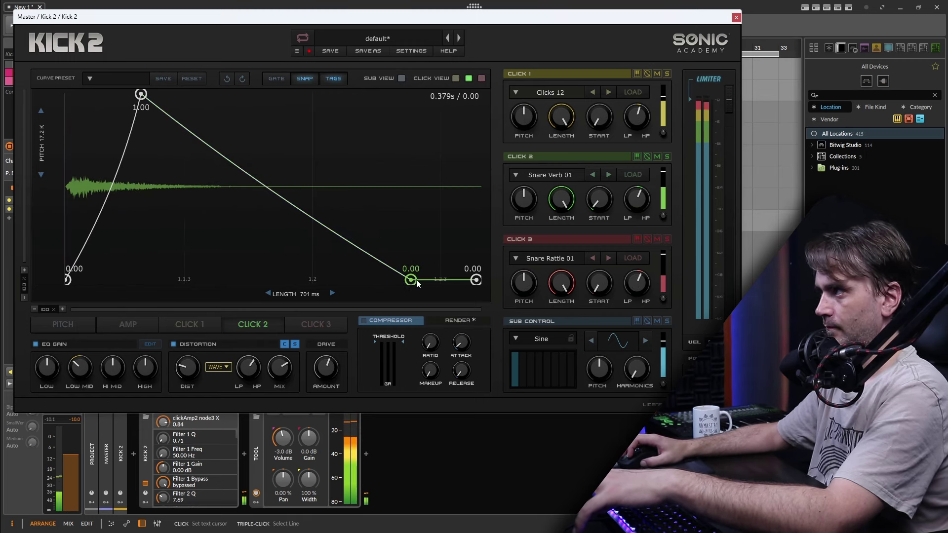
# - Lower the sub level slightly and set the pitch envelope to start at B3 / 247 Hz and end at G#2 / 104 Hz
pyautogui.click(48, 323)
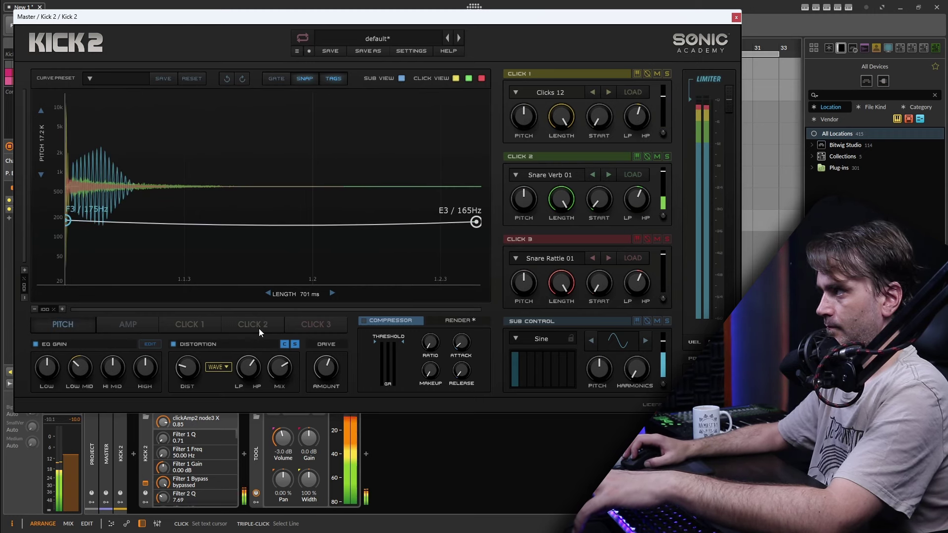
pyautogui.moveTo(661, 340); pyautogui.dragTo(664, 348)
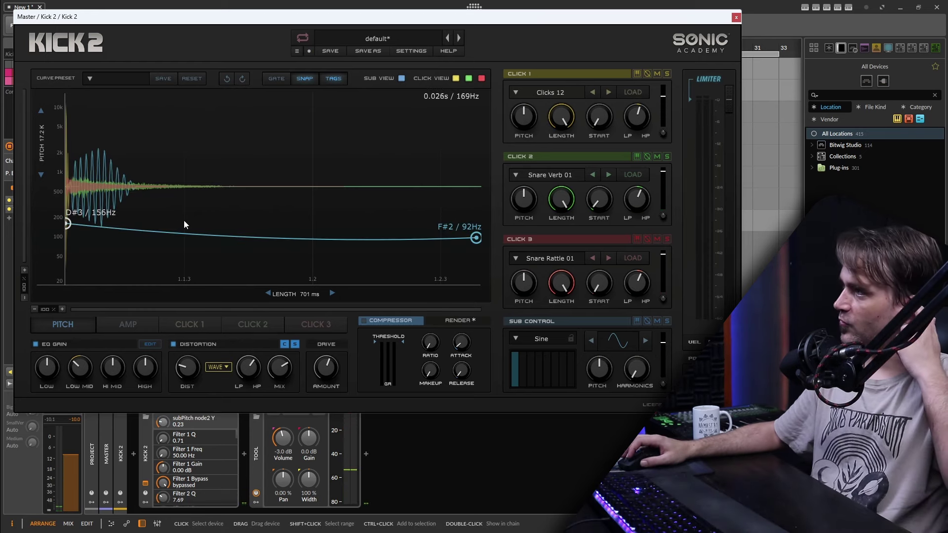
pyautogui.moveTo(67, 223); pyautogui.dragTo(68, 211)
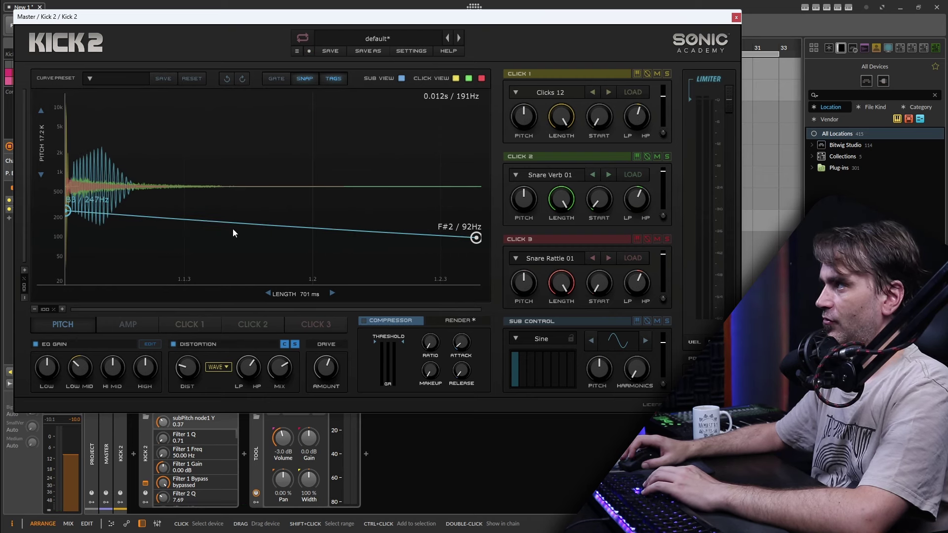
pyautogui.moveTo(476, 237); pyautogui.dragTo(477, 238)
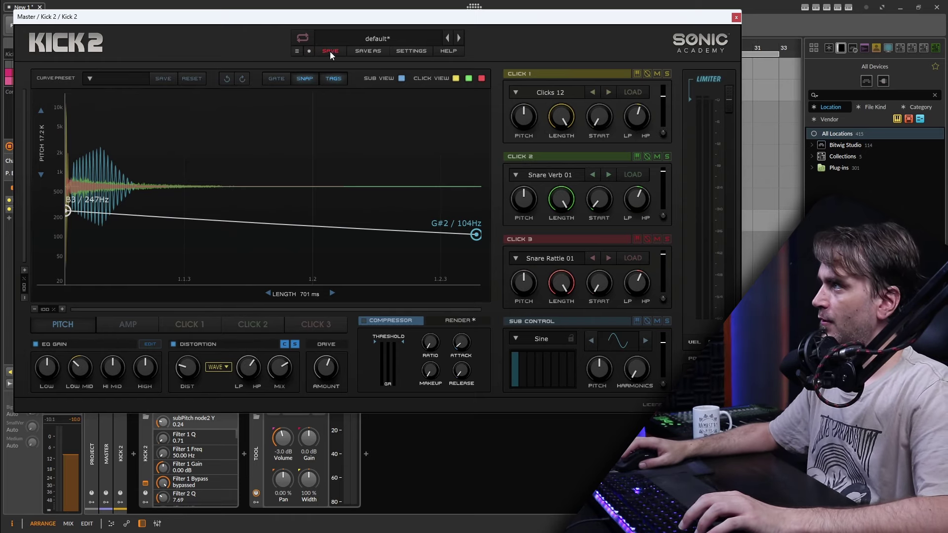
# - Save the sound as a new preset named Snare Template Patreon in the User Presets category
pyautogui.click(363, 52)
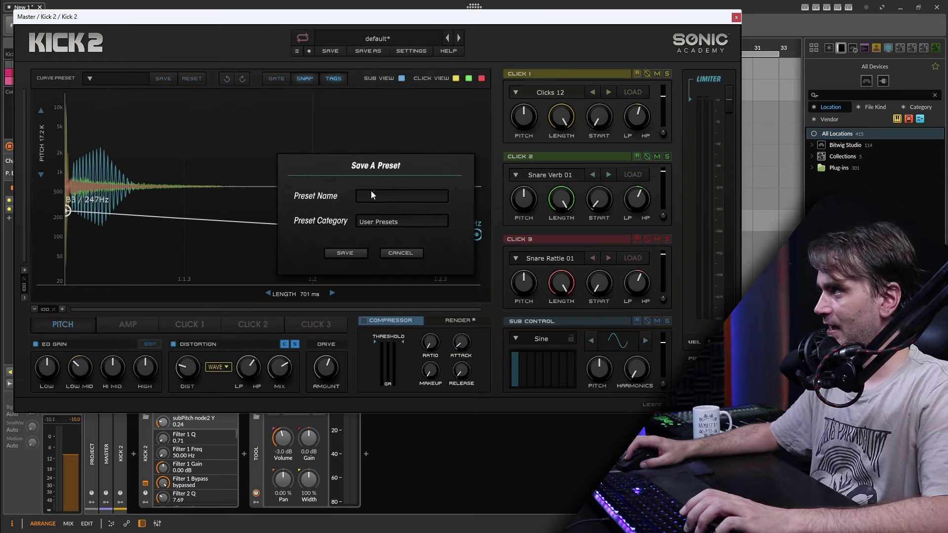
pyautogui.write('Snare Temp')
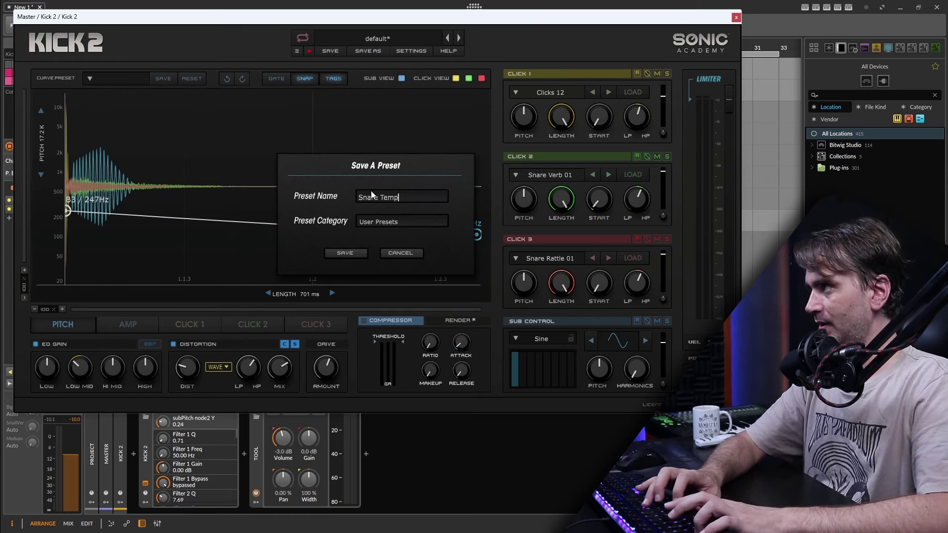
pyautogui.write('late Patreon')
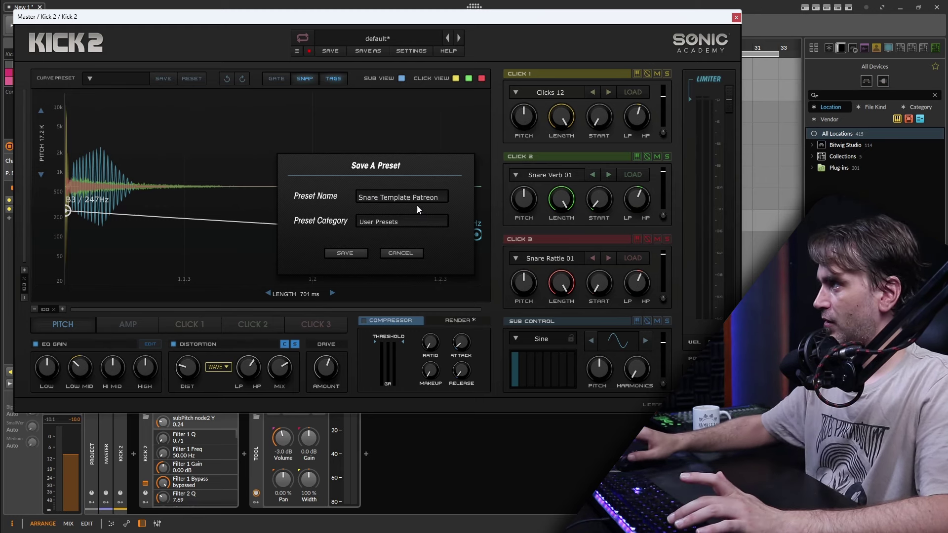
pyautogui.click(338, 253)
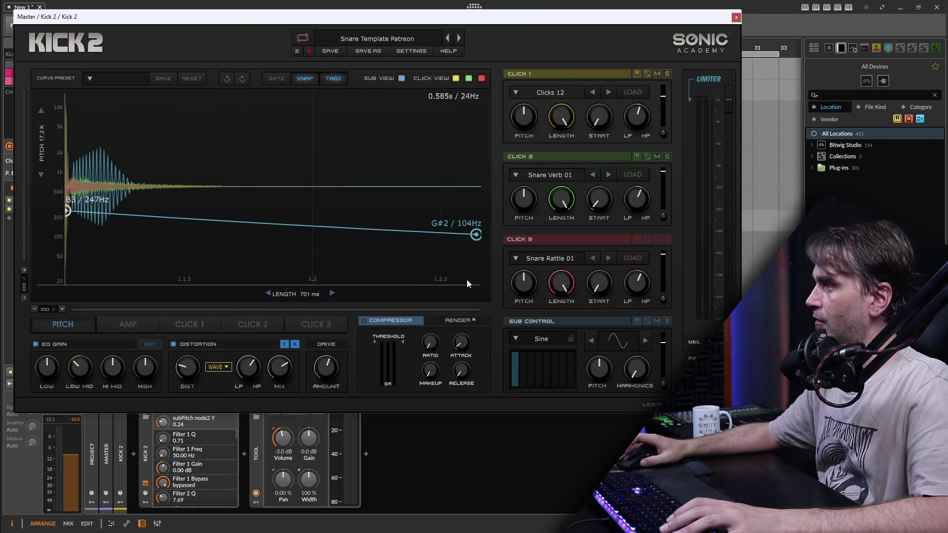
# - Render the snare sound in Kick 2 and place the generated sample in Scene 1 on a new, taller audio track
pyautogui.click(460, 321)
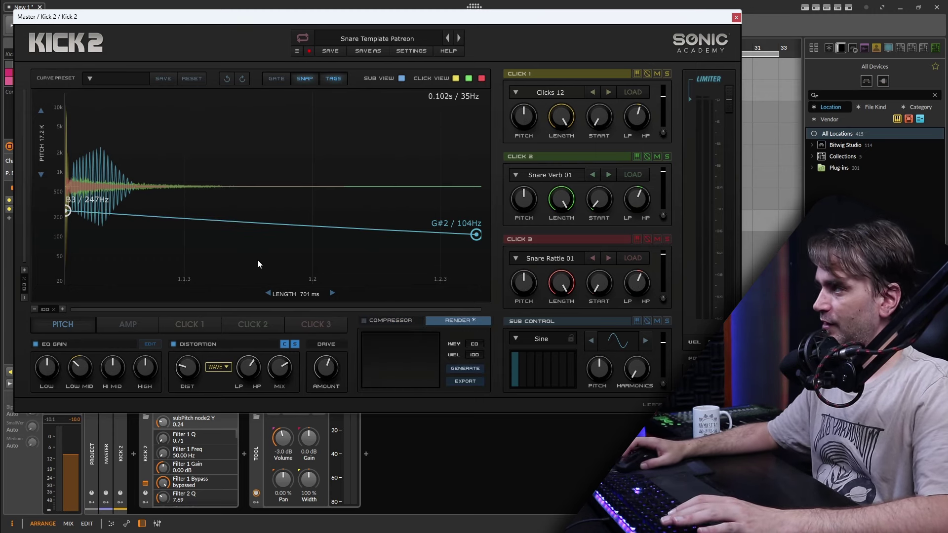
pyautogui.click(464, 368)
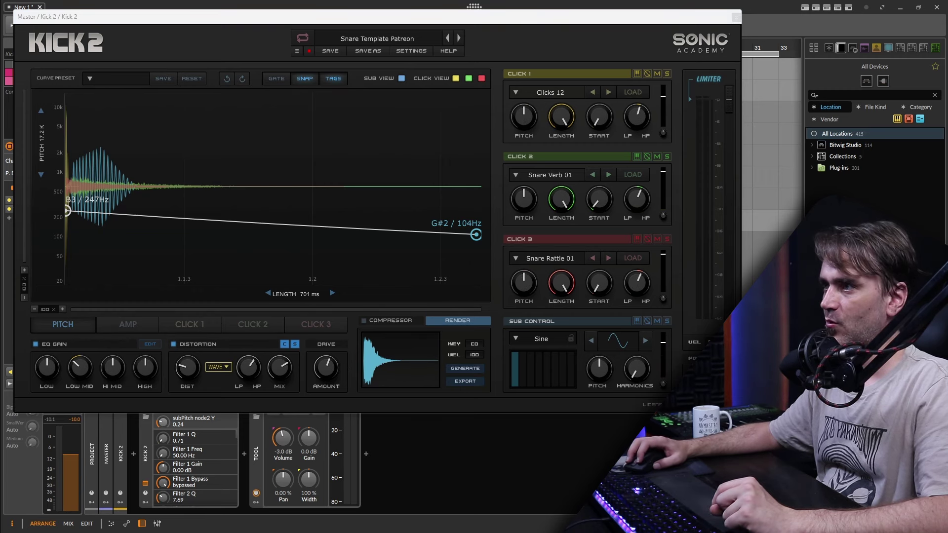
pyautogui.moveTo(352, 18); pyautogui.dragTo(765, 58)
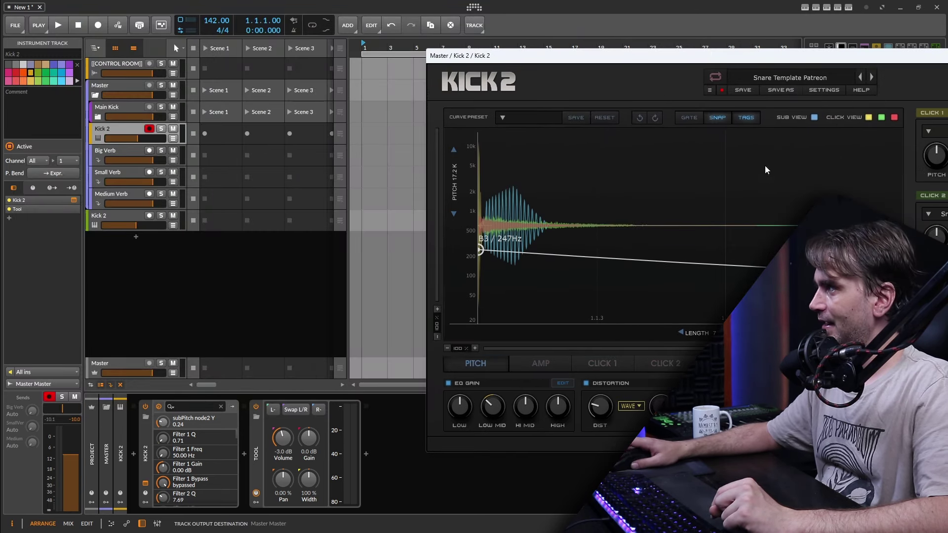
pyautogui.moveTo(877, 425); pyautogui.dragTo(215, 245)
pyautogui.click(118, 239)
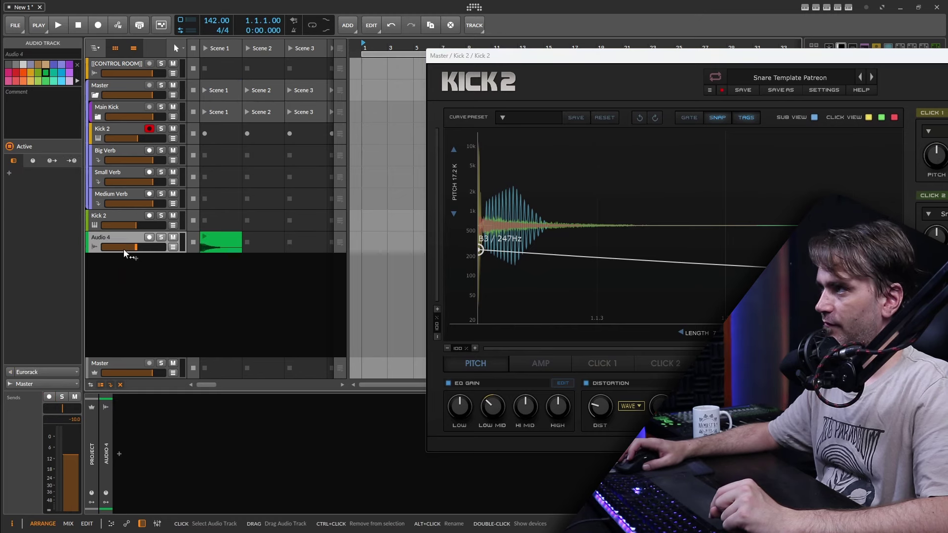
pyautogui.moveTo(125, 252); pyautogui.dragTo(124, 302)
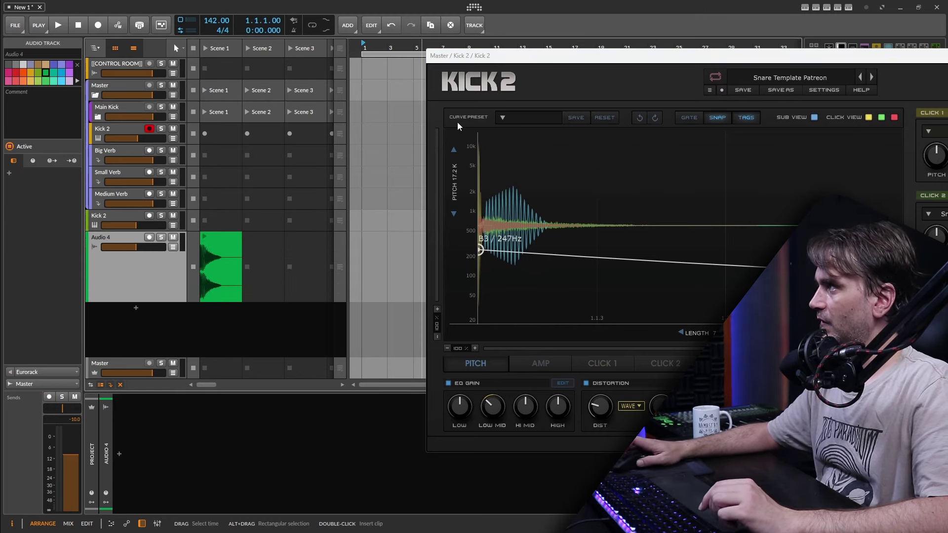
pyautogui.moveTo(490, 60); pyautogui.dragTo(121, 52)
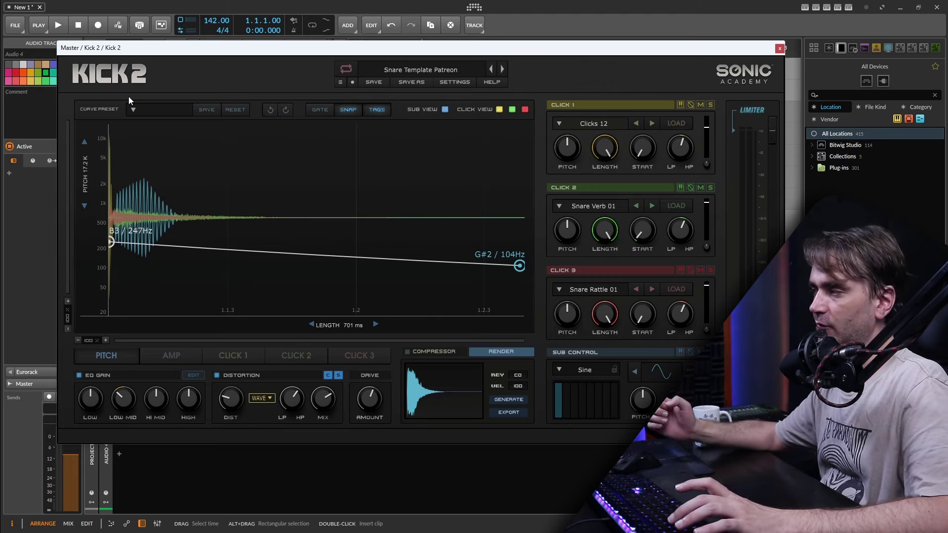
pyautogui.moveTo(210, 48); pyautogui.dragTo(176, 14)
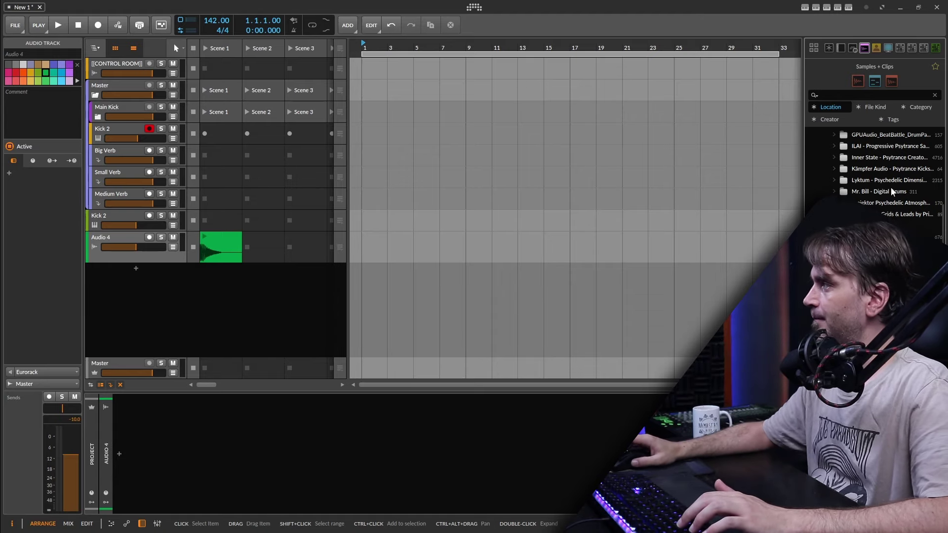
# - Browse the sample library to DATABROTH SAMPLES, choose the DATABROTH CONSTRUCT folder and pick a sample from it
pyautogui.scroll(1, 891, 187)
pyautogui.scroll(1, 886, 180)
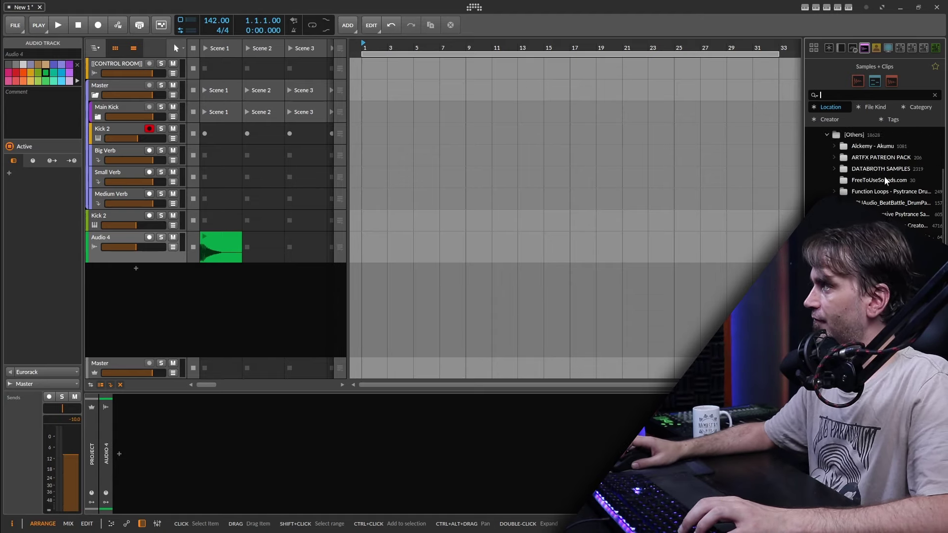
pyautogui.click(834, 170)
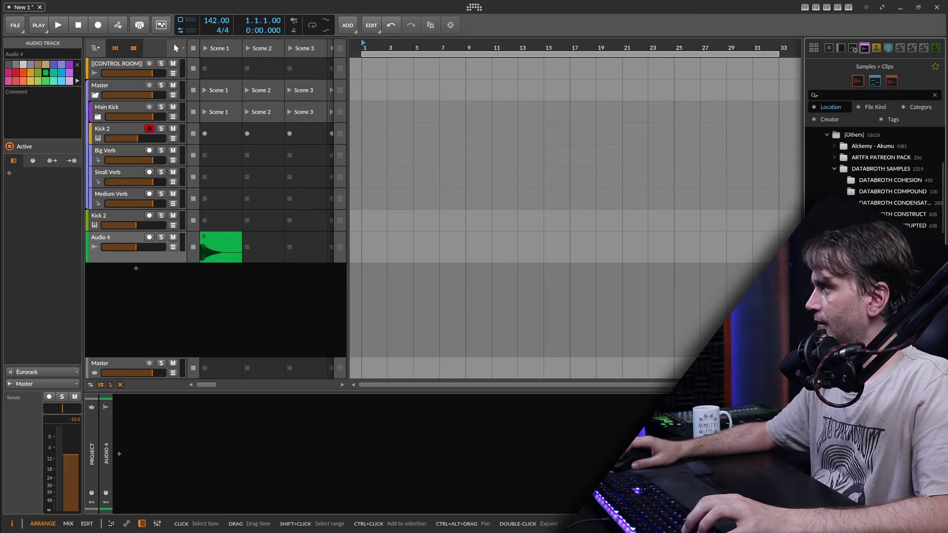
pyautogui.click(904, 215)
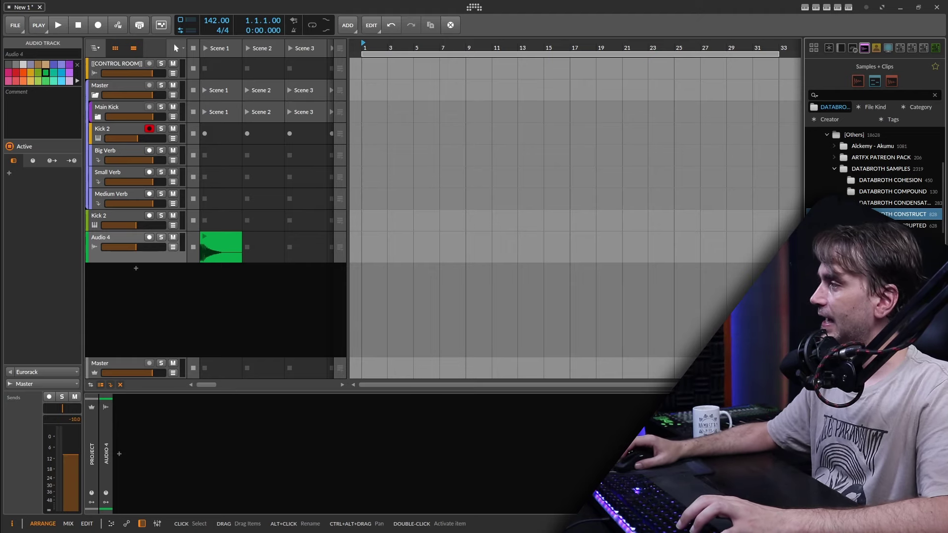
pyautogui.click(873, 286)
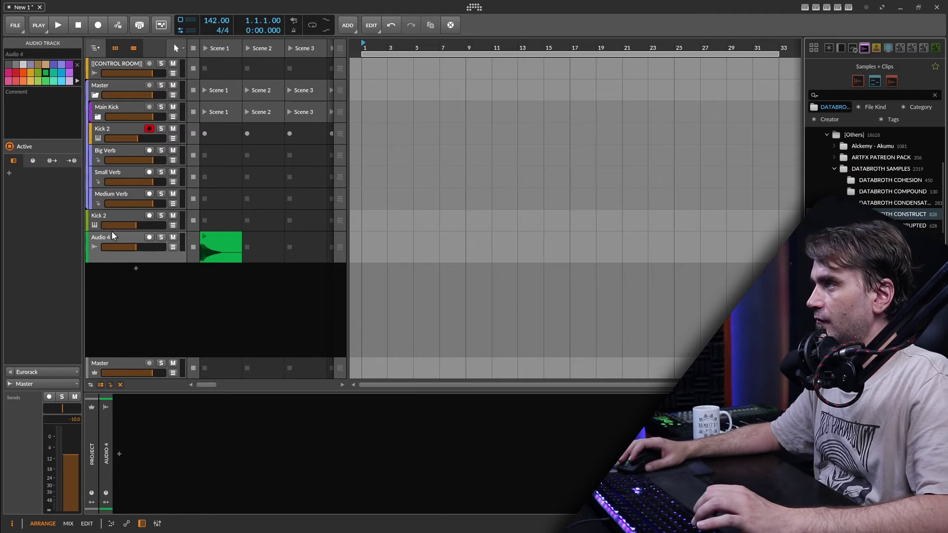
# - Reopen the Kick 2 plug-in on its instrument track, try pitching Click 3's sample down, and load Barbell 06 into Click 3 instead
pyautogui.click(119, 132)
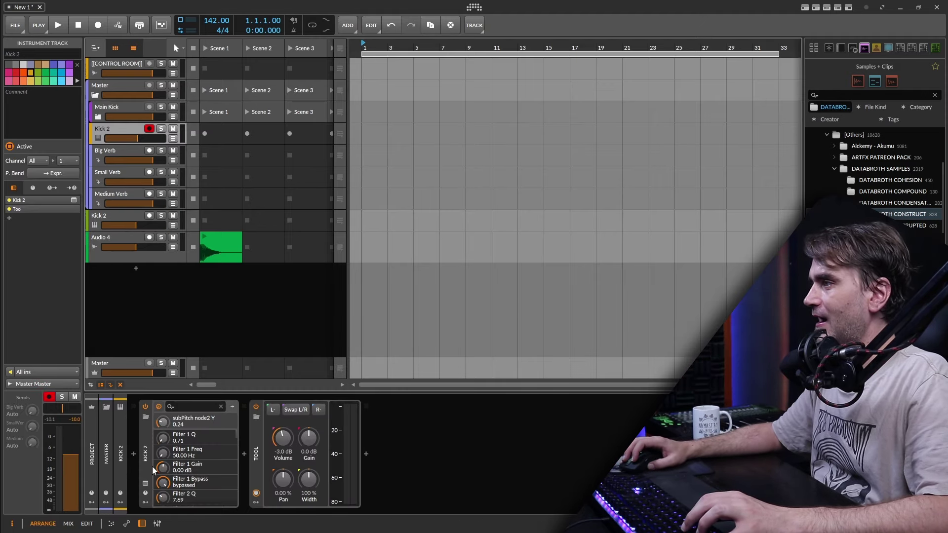
pyautogui.click(146, 483)
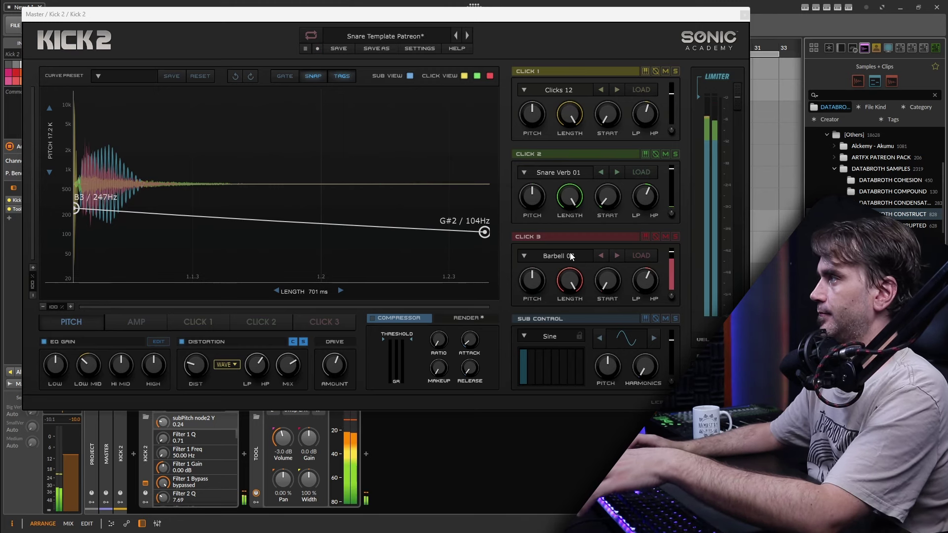
pyautogui.moveTo(531, 279); pyautogui.dragTo(525, 290)
pyautogui.doubleClick(534, 281)
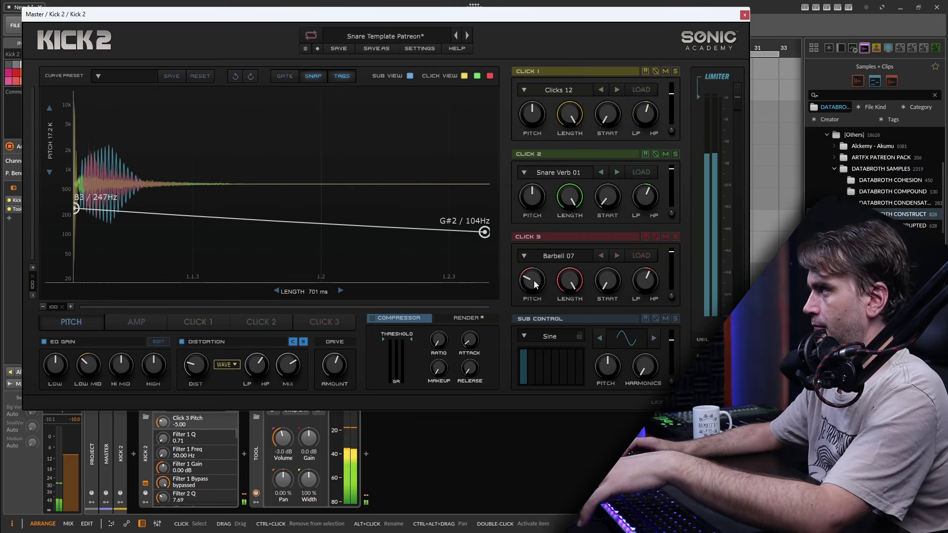
pyautogui.moveTo(859, 296); pyautogui.dragTo(557, 260)
# - Give Click 3's amp envelope a 0.11 node shortly before its end and set the Click 3 pitch to 2.00
pyautogui.click(323, 321)
pyautogui.moveTo(425, 272)
pyautogui.mouseDown()
pyautogui.moveTo(436, 270)
pyautogui.moveTo(436, 221)
pyautogui.moveTo(423, 207)
pyautogui.moveTo(429, 214)
pyautogui.moveTo(414, 258)
pyautogui.mouseUp()
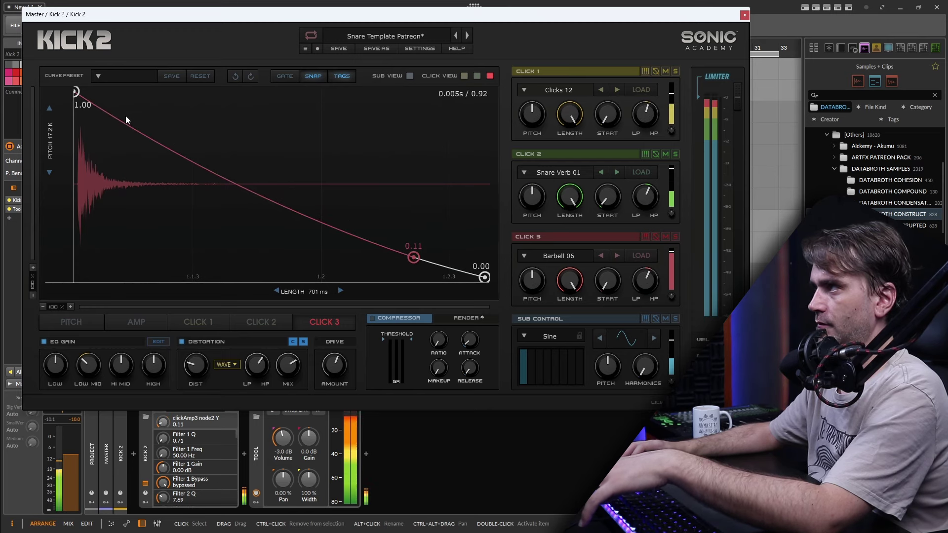
pyautogui.moveTo(538, 283); pyautogui.dragTo(538, 281)
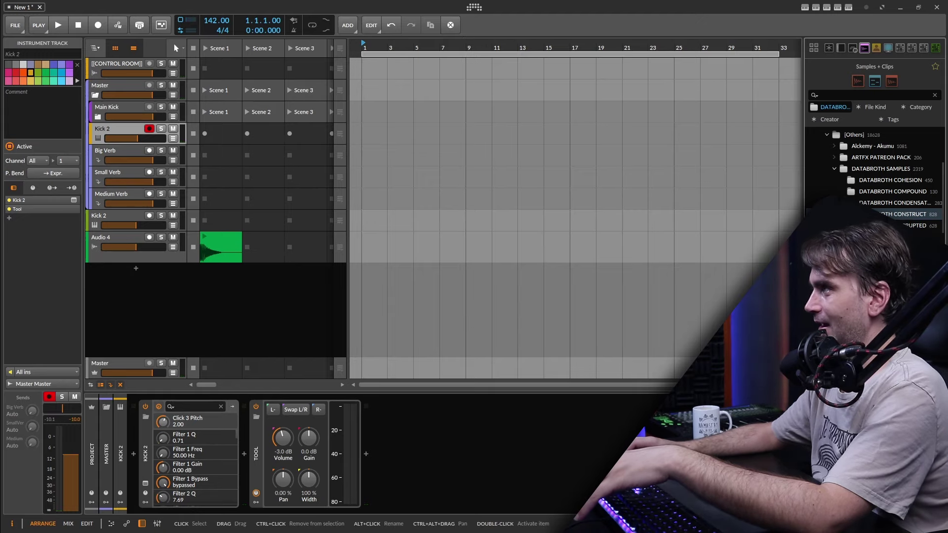
# - Place the Bedframe 03 sample on a new arranger track and insert ValhallaSupermassive in its device chain
pyautogui.moveTo(864, 316); pyautogui.dragTo(363, 283)
pyautogui.click(103, 272)
pyautogui.click(119, 453)
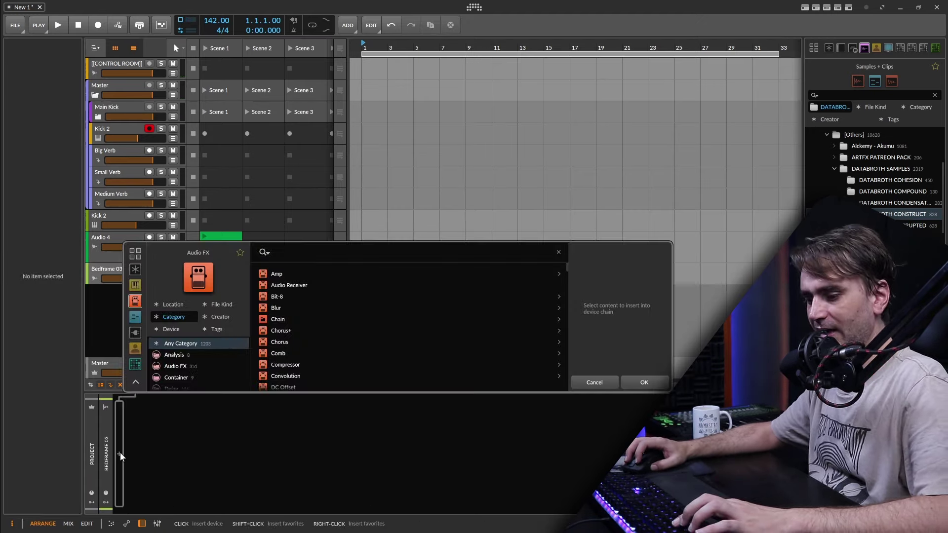
pyautogui.write('re')
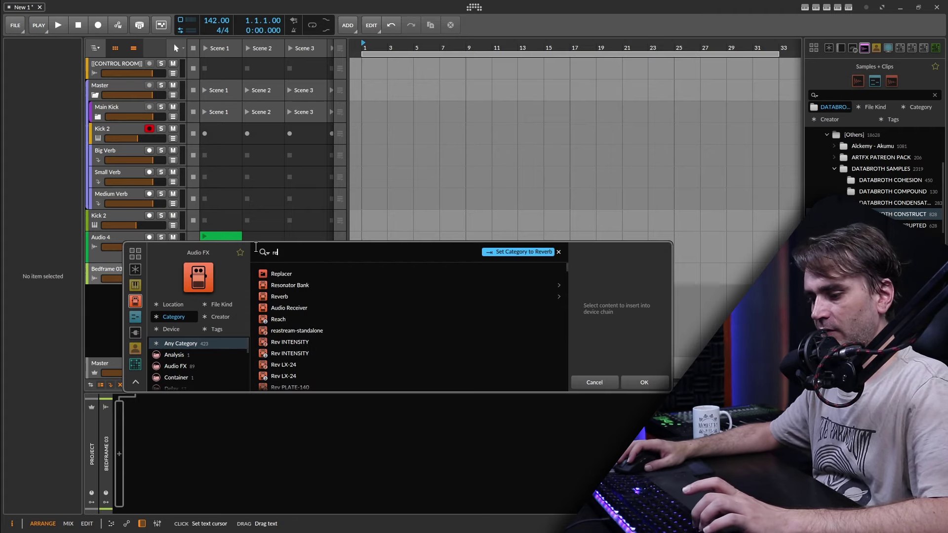
pyautogui.write('sup')
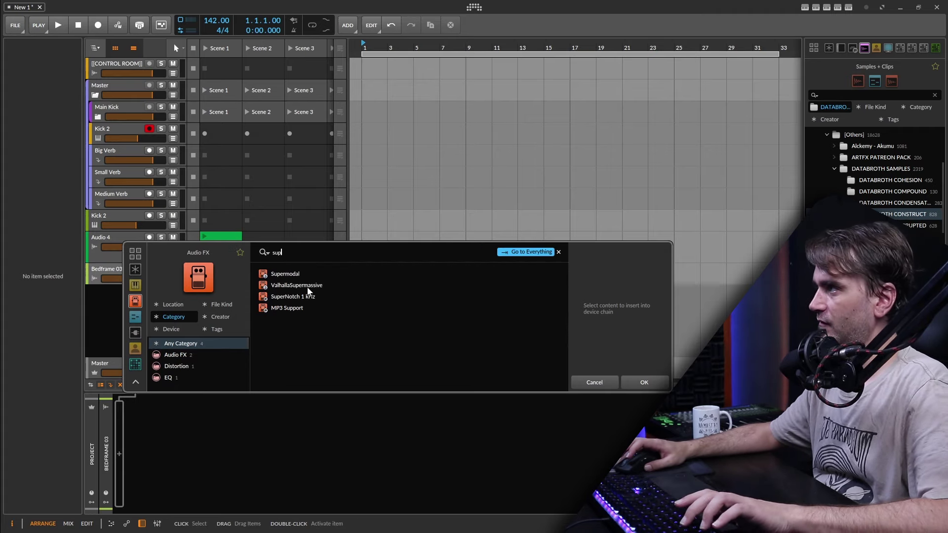
pyautogui.doubleClick(296, 286)
# - Set the reverb's low cut to 580 Hz and its feedback to 70.2 % while auditioning the Bedframe 03 clip
pyautogui.press('space')
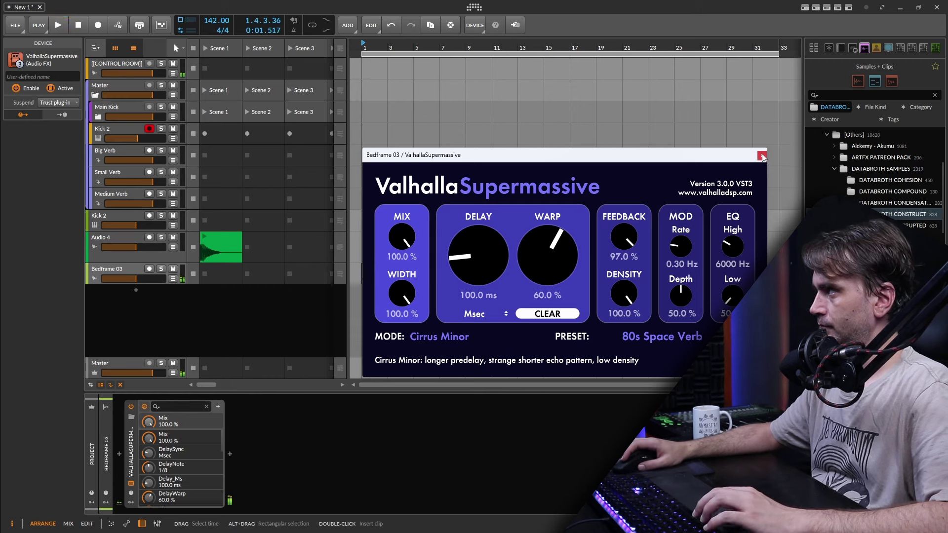
pyautogui.moveTo(731, 296); pyautogui.dragTo(742, 267)
pyautogui.press('space')
pyautogui.press('space')
pyautogui.press('space')
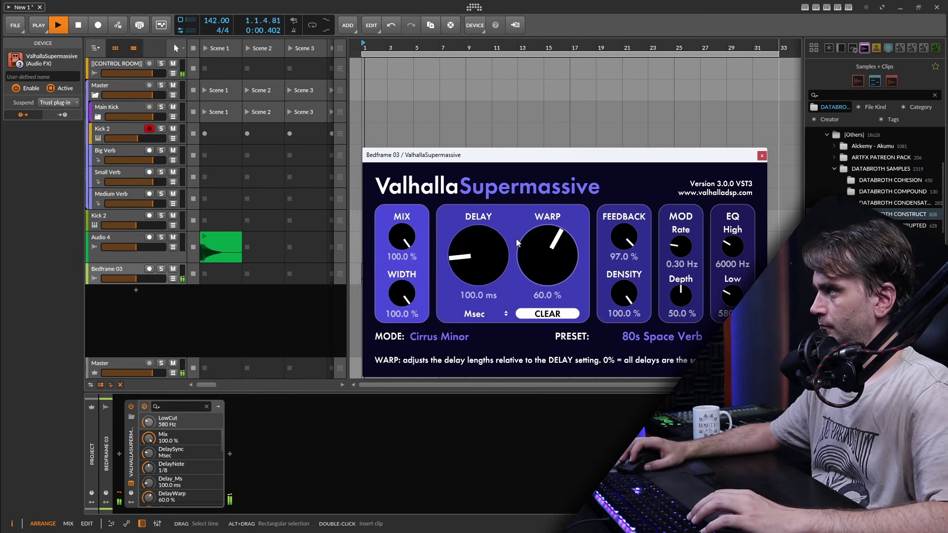
pyautogui.moveTo(624, 241); pyautogui.dragTo(621, 275)
pyautogui.press('space')
pyautogui.press('space')
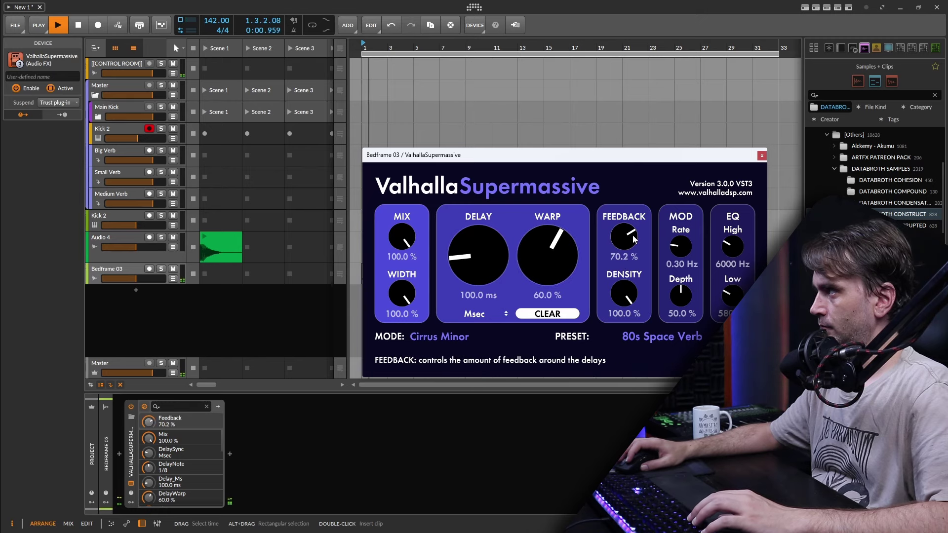
pyautogui.press('space')
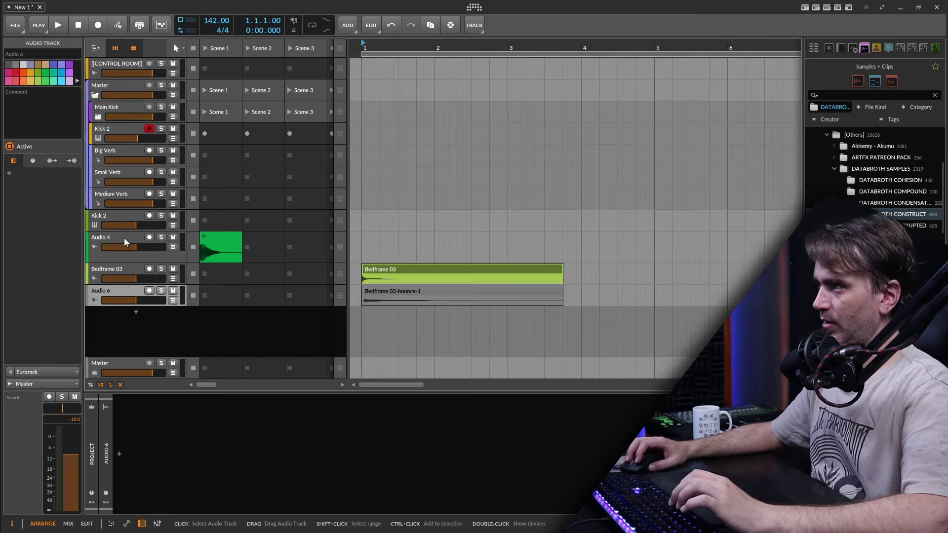
# - Open the bounced Bedframe 03 clip for inspection, reopen Kick 2 from its instrument track and place its window beside the track list
pyautogui.doubleClick(383, 293)
pyautogui.click(136, 129)
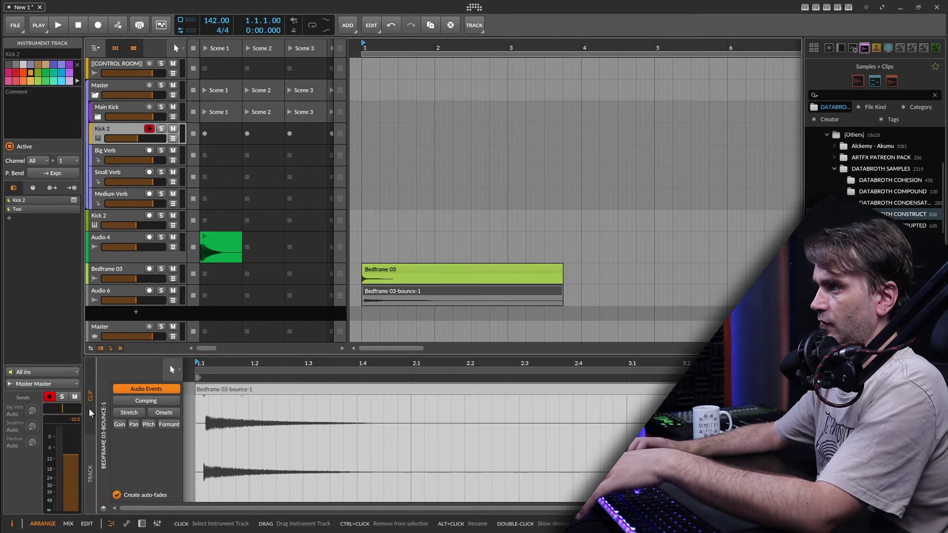
pyautogui.click(142, 523)
pyautogui.click(232, 407)
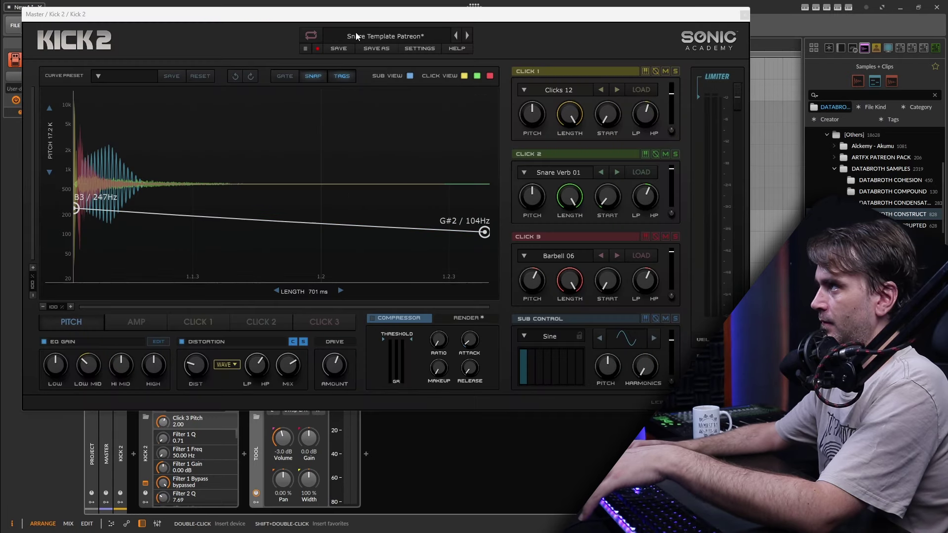
pyautogui.moveTo(354, 15); pyautogui.dragTo(857, 9)
# - Load the Bedframe 03-bounce-1 audio from the clip editor into Kick 2's Click 2 slot
pyautogui.doubleClick(364, 301)
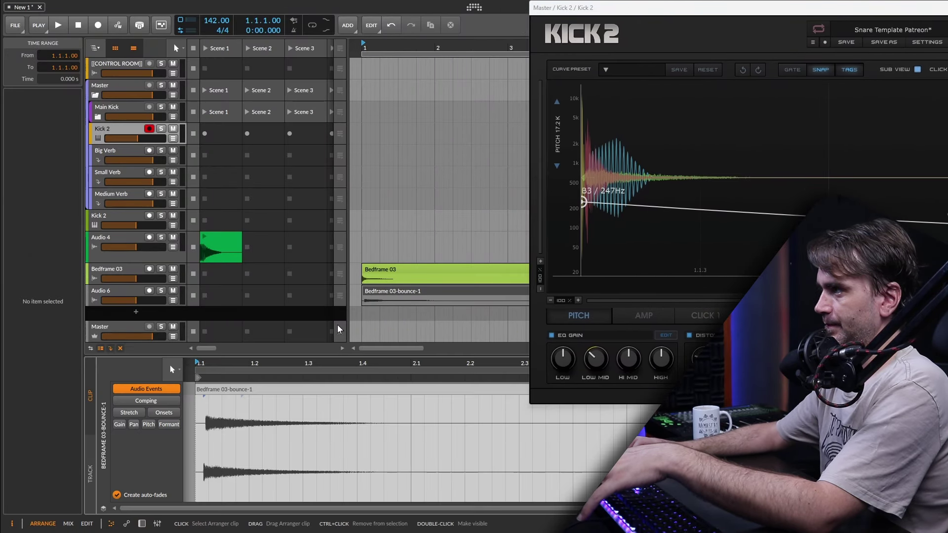
pyautogui.moveTo(251, 389); pyautogui.dragTo(305, 390)
pyautogui.moveTo(608, 8); pyautogui.dragTo(0, 15)
pyautogui.moveTo(612, 389); pyautogui.dragTo(393, 173)
pyautogui.moveTo(416, 14); pyautogui.dragTo(567, 16)
# - Reshape Click 2's envelope with the 1.00 peak close to the start and a 0.38 node near the end, and trim the sample start
pyautogui.click(268, 321)
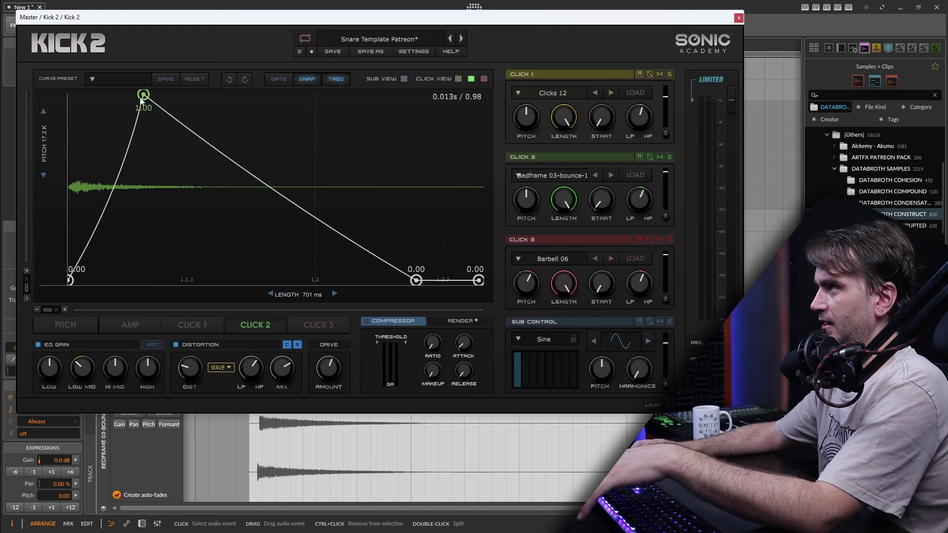
pyautogui.moveTo(143, 95); pyautogui.dragTo(87, 94)
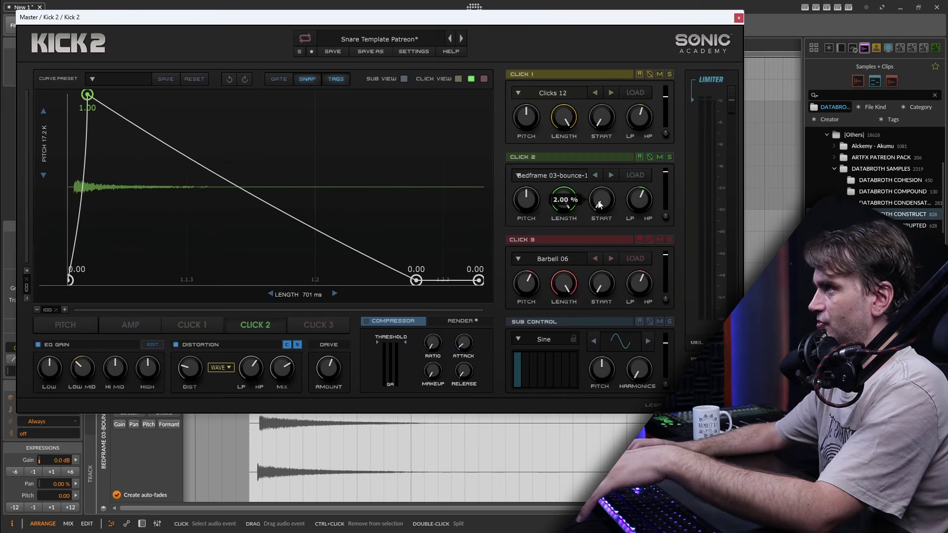
pyautogui.moveTo(598, 206); pyautogui.dragTo(601, 207)
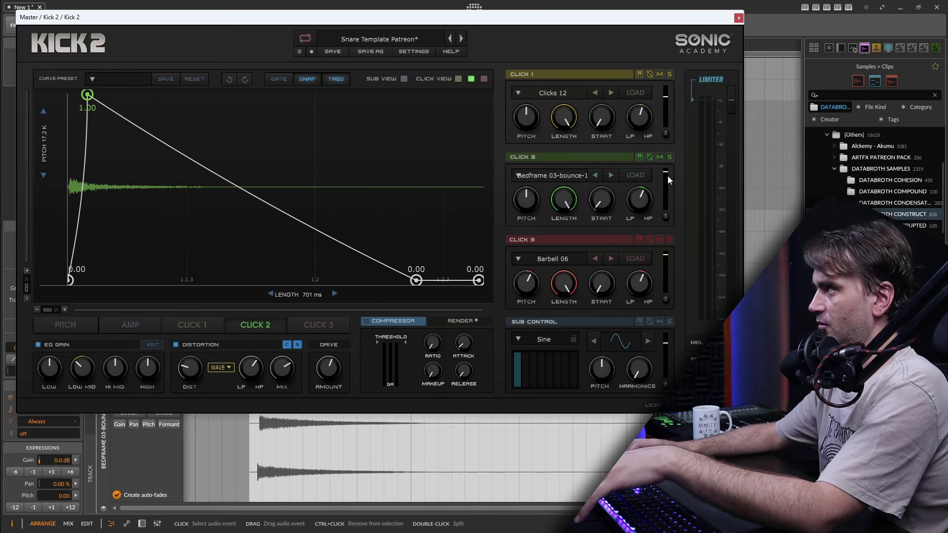
pyautogui.moveTo(416, 280); pyautogui.dragTo(430, 205)
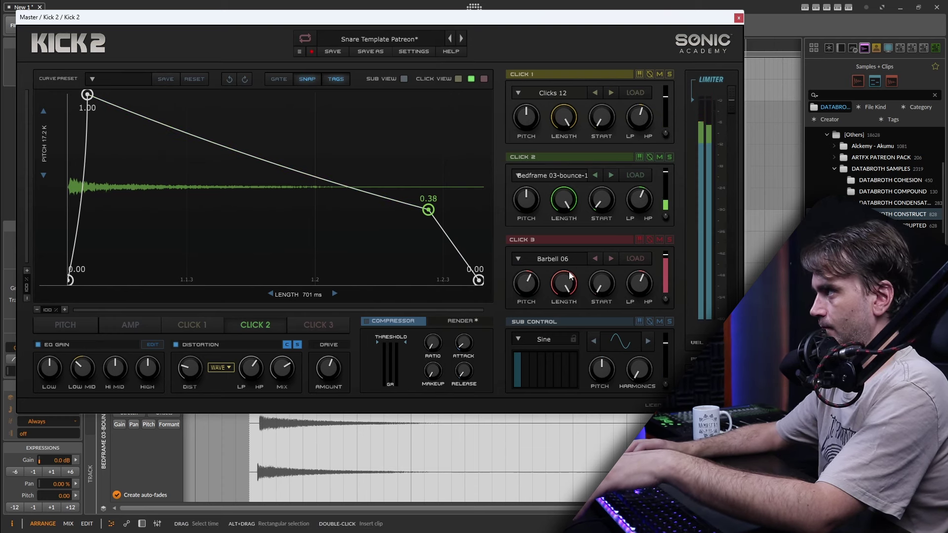
# - Lower the pitch of Click 3's Barbell 06 sample and reduce the Click 3 level slightly during playback
pyautogui.moveTo(526, 284); pyautogui.dragTo(525, 300)
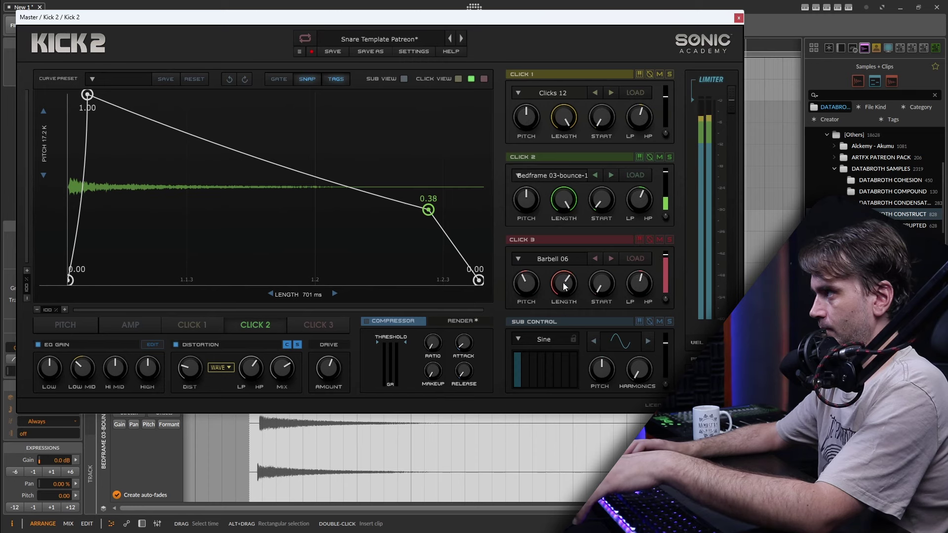
pyautogui.moveTo(665, 255); pyautogui.dragTo(666, 269)
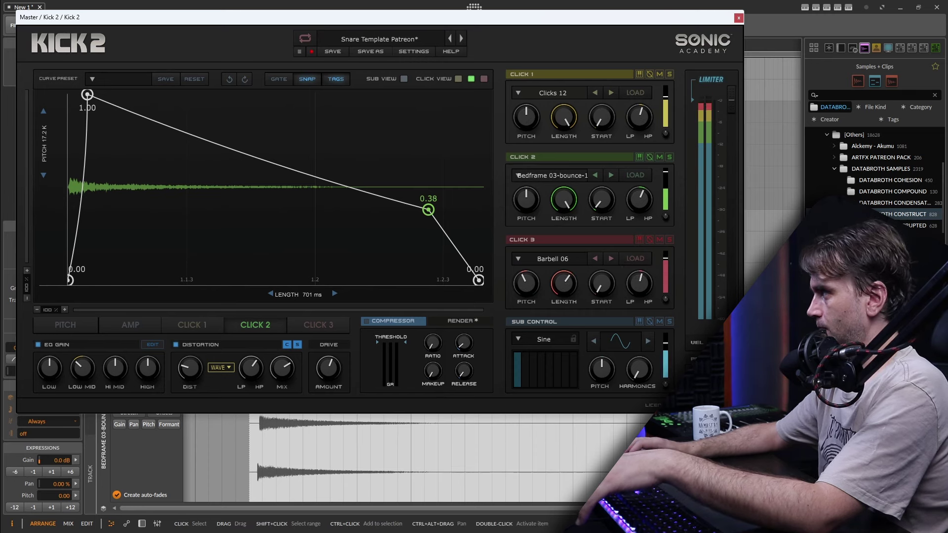
# - Replace Click 3's sample with Chain Swipe 04 and move its start point forward past the quiet opening
pyautogui.moveTo(859, 340); pyautogui.dragTo(531, 282)
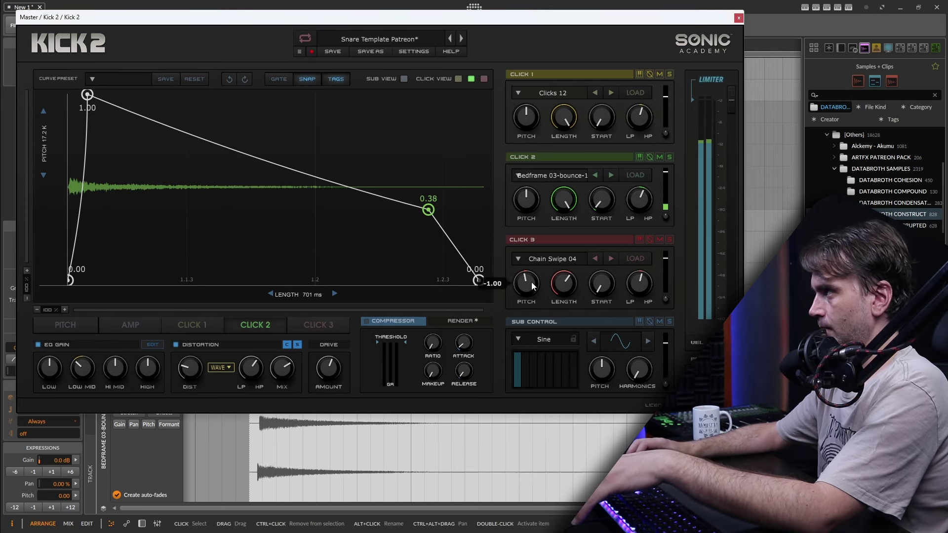
pyautogui.click(318, 325)
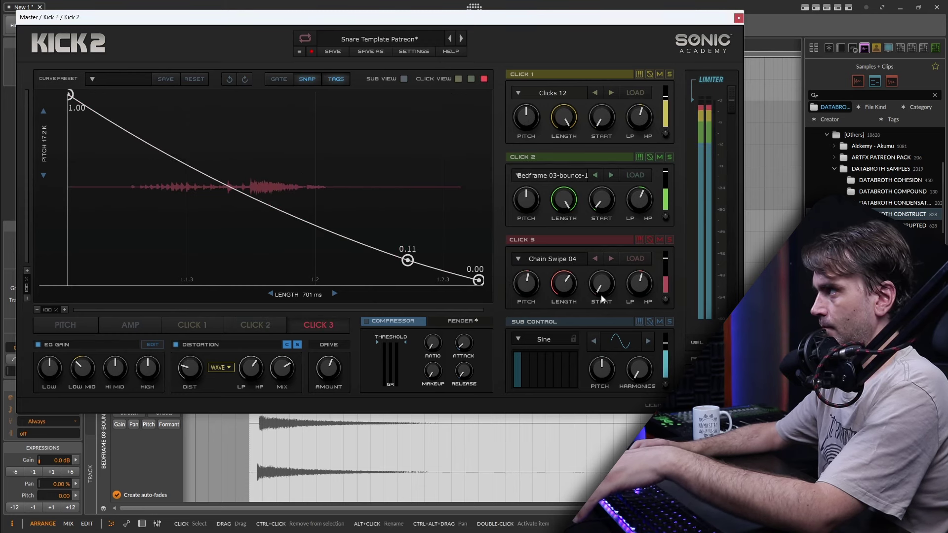
pyautogui.moveTo(601, 299); pyautogui.dragTo(571, 283)
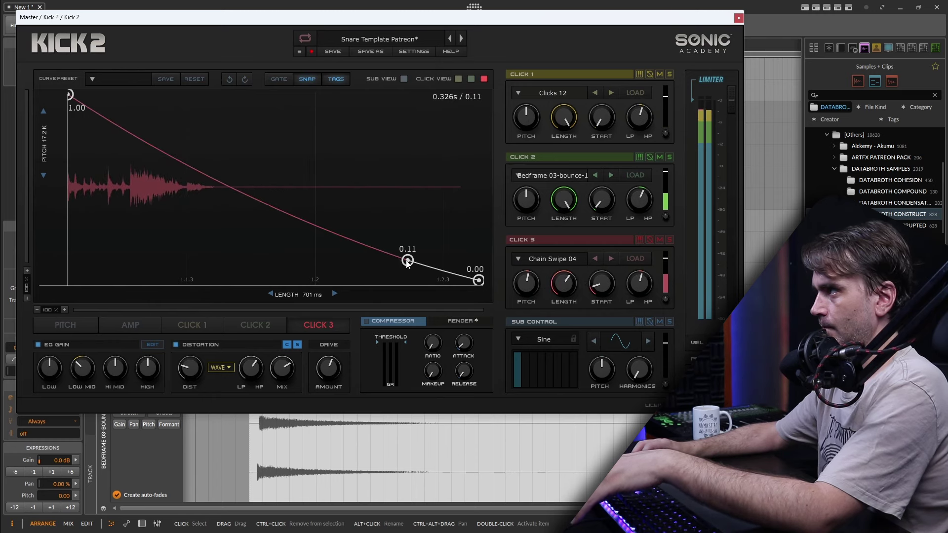
# - Shorten Click 3's envelope by moving its decay node earlier to 0.00, and set the Chain Swipe 04 sample start to about 20.80 %
pyautogui.moveTo(409, 263); pyautogui.dragTo(252, 300)
pyautogui.scroll(2, 608, 287)
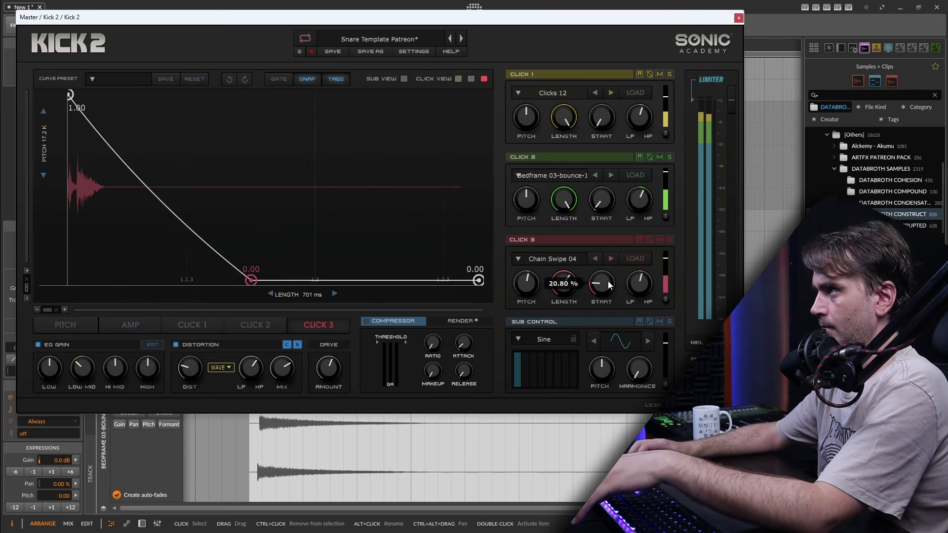
pyautogui.scroll(-2, 607, 286)
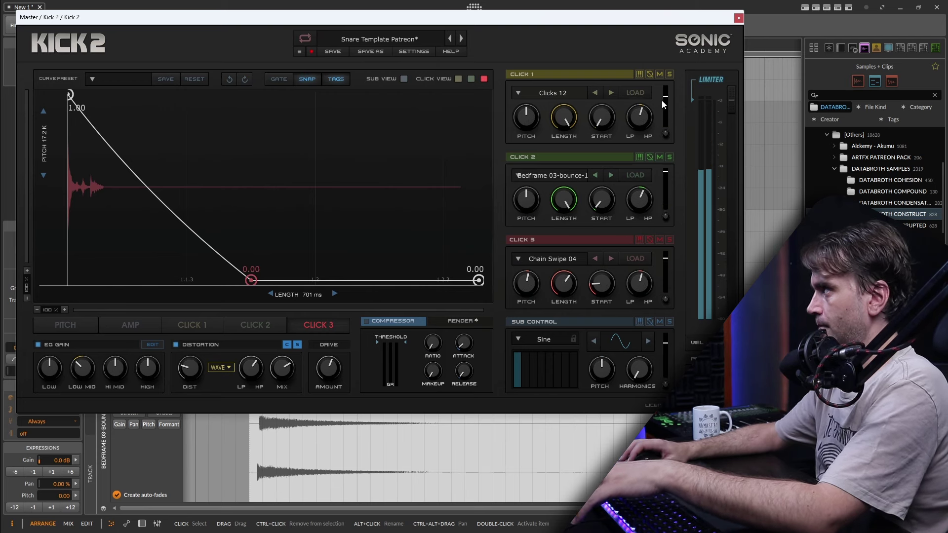
# - Raise the Click 1 level slightly and increase the compressor's ratio and makeup gain
pyautogui.moveTo(665, 97); pyautogui.dragTo(666, 93)
pyautogui.moveTo(438, 344); pyautogui.dragTo(440, 318)
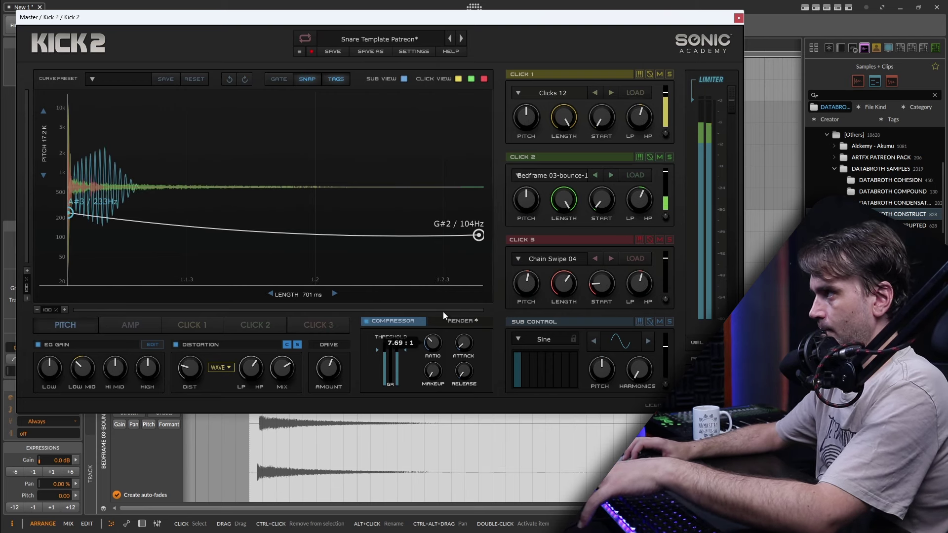
pyautogui.moveTo(431, 372); pyautogui.dragTo(436, 359)
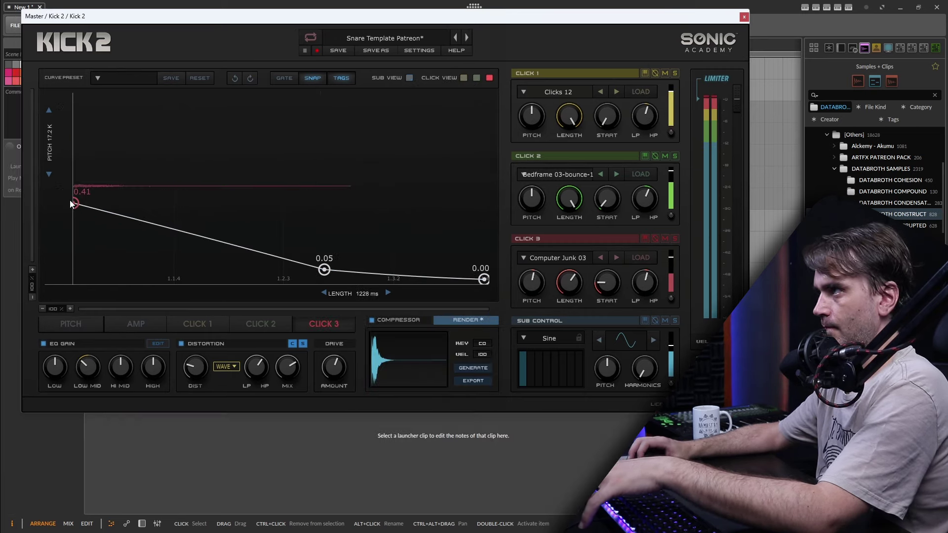
# - Set Click 3's envelope start to 0.85, move its sample start earlier, and reset the Click 3 pitch
pyautogui.moveTo(70, 200); pyautogui.dragTo(86, 122)
pyautogui.moveTo(606, 287); pyautogui.dragTo(572, 282)
pyautogui.doubleClick(533, 287)
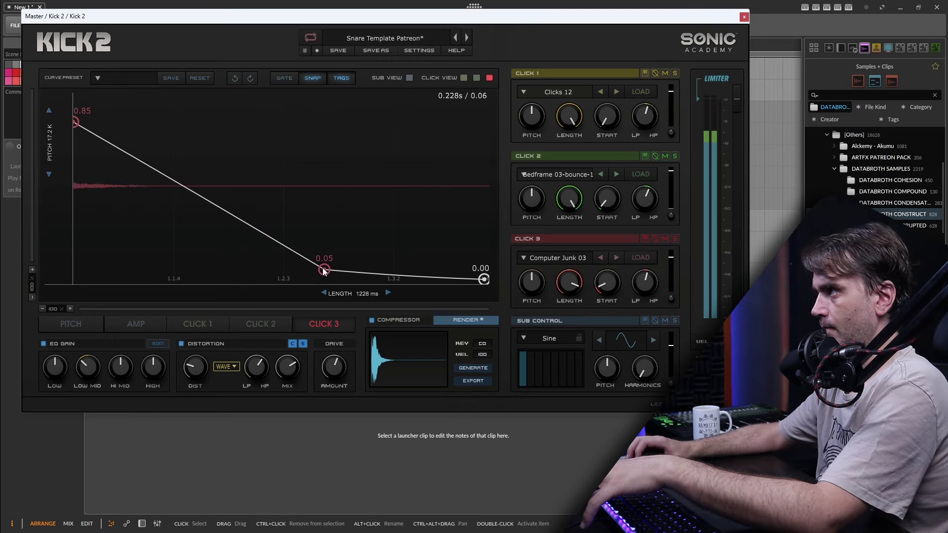
# - Bring Click 3's decay node down to 0.00, place it farther along, and bend the decay into a smooth curve
pyautogui.moveTo(323, 269); pyautogui.dragTo(301, 297)
pyautogui.moveTo(220, 220); pyautogui.dragTo(269, 174)
pyautogui.moveTo(304, 298); pyautogui.dragTo(374, 302)
pyautogui.moveTo(315, 225); pyautogui.dragTo(295, 272)
# - Switch Click 2 to Snare Verb 01 and reshape its envelope with a later 0.61 peak and a slightly earlier 0.00 node
pyautogui.click(257, 323)
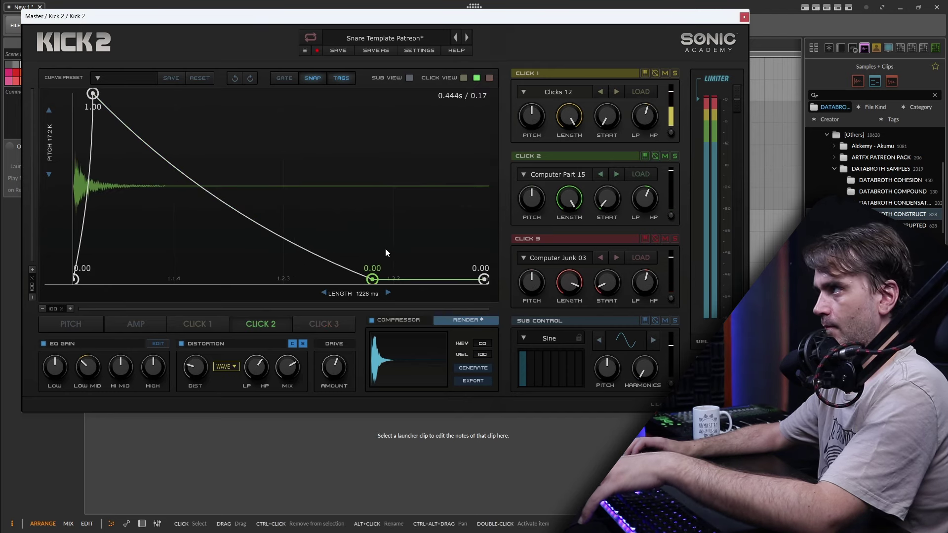
pyautogui.moveTo(93, 95); pyautogui.dragTo(122, 93)
pyautogui.scroll(3, 538, 209)
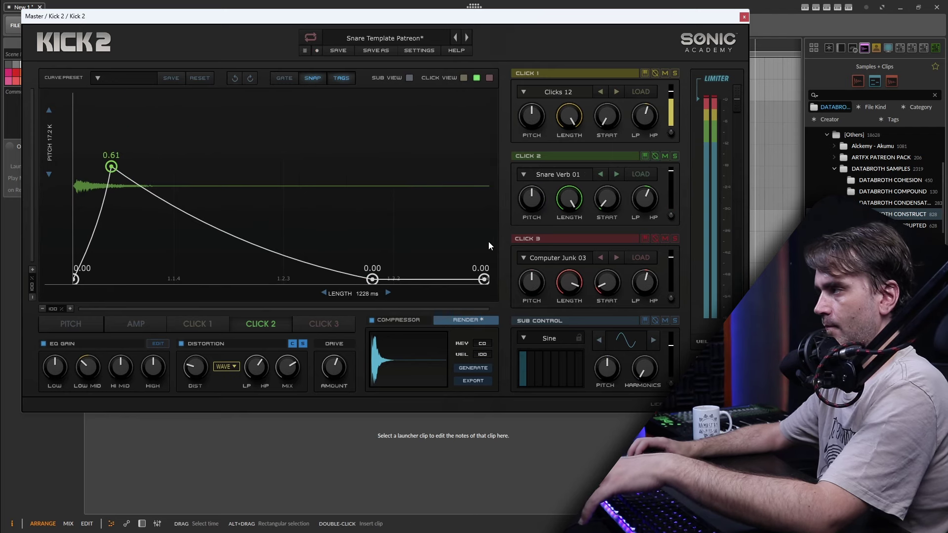
pyautogui.moveTo(372, 279); pyautogui.dragTo(361, 278)
# - Raise Click 3's pitch, move its 0.00 envelope node earlier, and shorten the sound length to 994 ms
pyautogui.moveTo(532, 289)
pyautogui.mouseDown()
pyautogui.moveTo(529, 297)
pyautogui.moveTo(537, 283)
pyautogui.mouseUp()
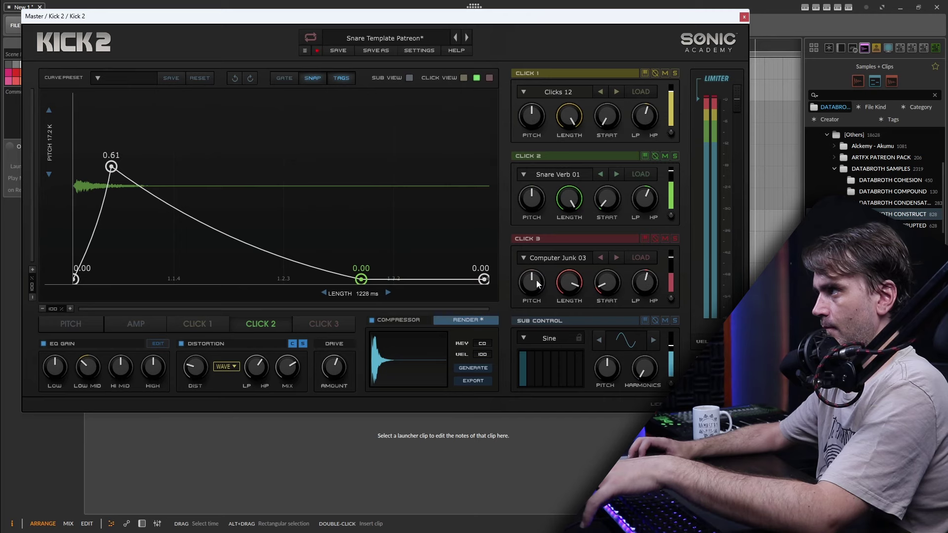
pyautogui.click(346, 326)
pyautogui.moveTo(360, 279); pyautogui.dragTo(337, 294)
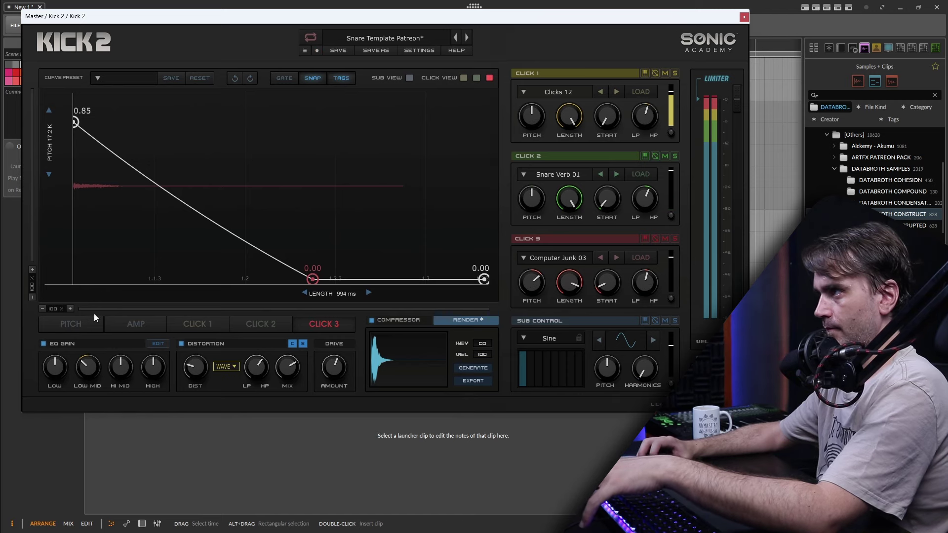
# - Generate a render of the new snare and place it in the Audio 4 track's Scene 3 clip slot
pyautogui.click(81, 325)
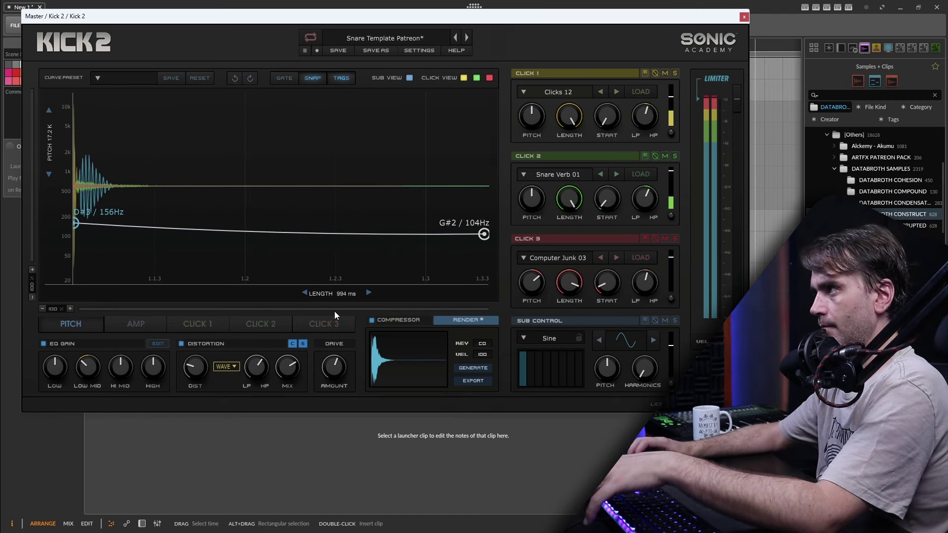
pyautogui.click(474, 368)
pyautogui.moveTo(256, 19); pyautogui.dragTo(571, 39)
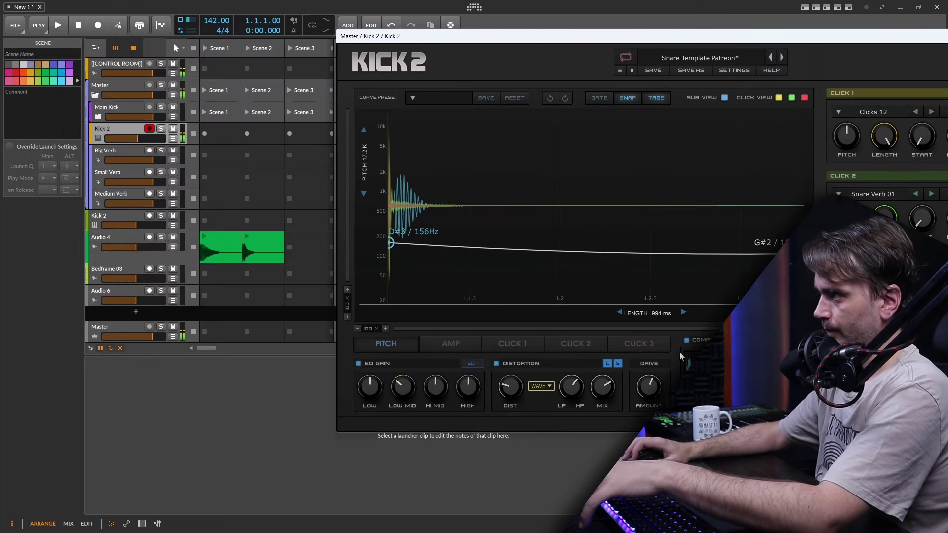
pyautogui.moveTo(665, 379); pyautogui.dragTo(299, 245)
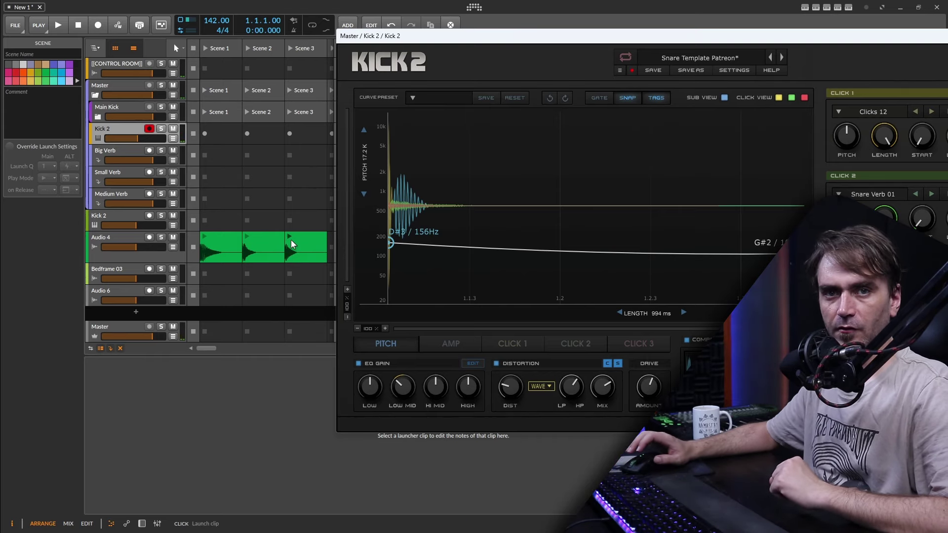
pyautogui.moveTo(466, 36); pyautogui.dragTo(179, 36)
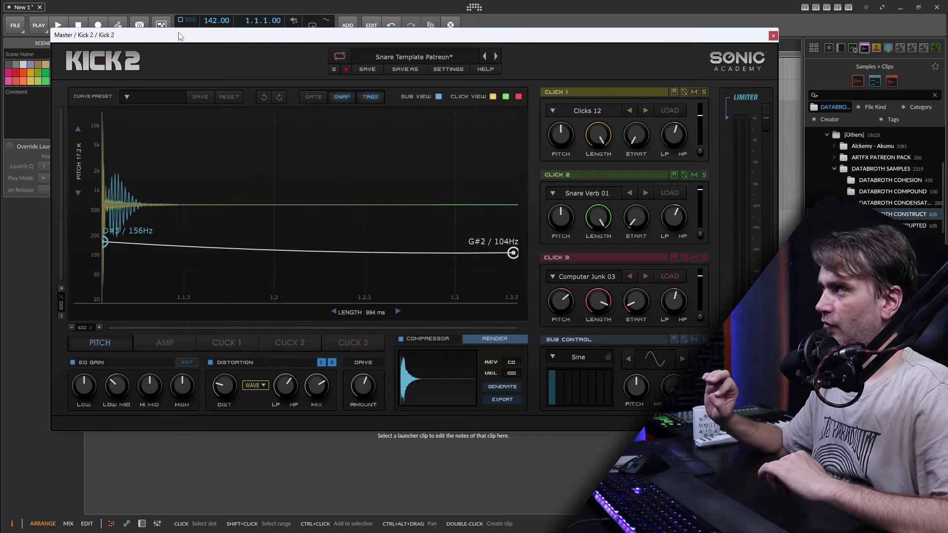
pyautogui.moveTo(179, 36); pyautogui.dragTo(465, 37)
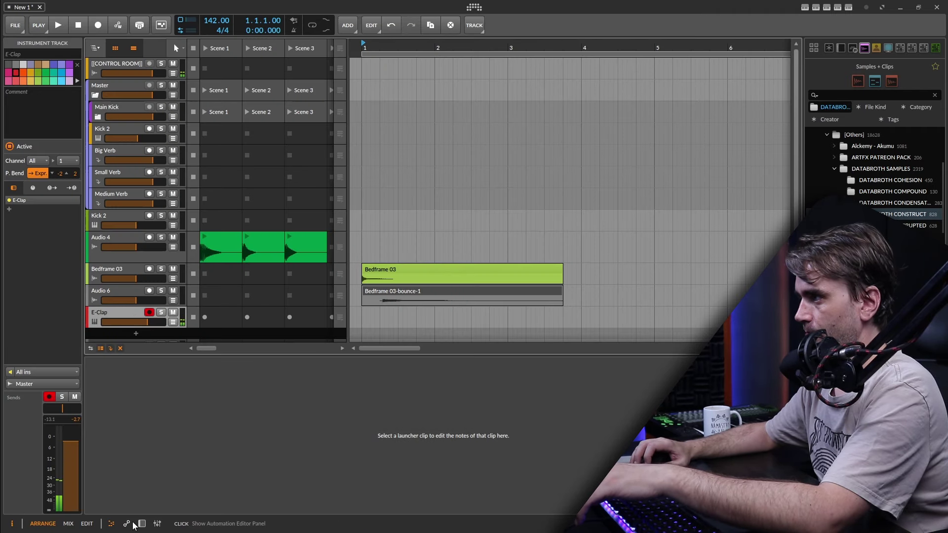
# - Set EQ-2 on the E-Clap track to 349 Hz low and 565 Hz high, and open the Rev Plate-140 reverb
pyautogui.click(140, 523)
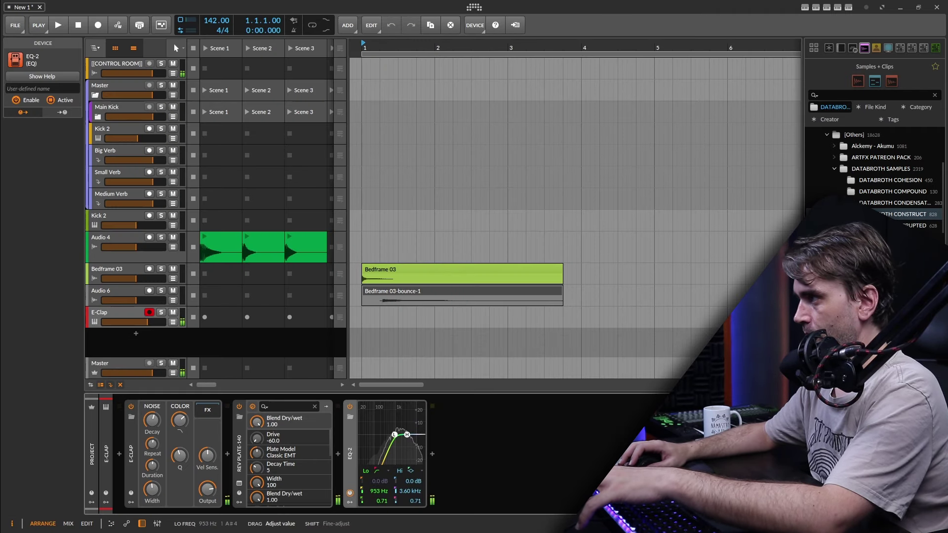
pyautogui.moveTo(406, 434); pyautogui.dragTo(382, 434)
pyautogui.click(239, 483)
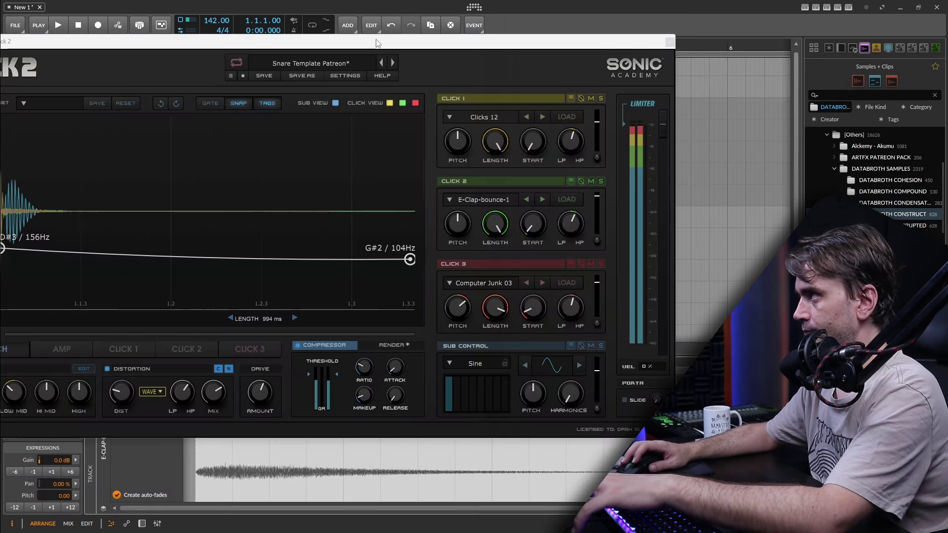
# - Reshape Click 2's envelope for the E-Clap-bounce-1 sample, moving its peak closer to the start at 0.94
pyautogui.moveTo(397, 48); pyautogui.dragTo(510, 34)
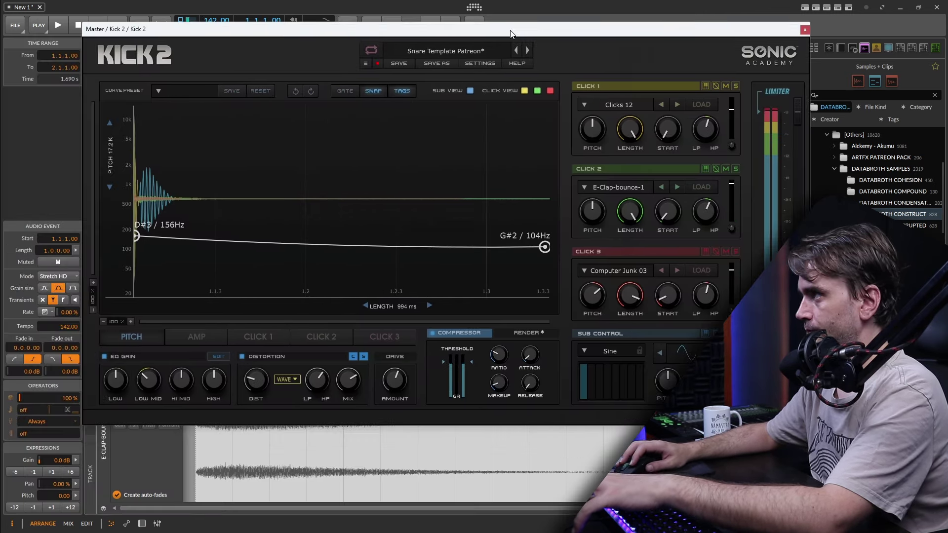
pyautogui.click(333, 337)
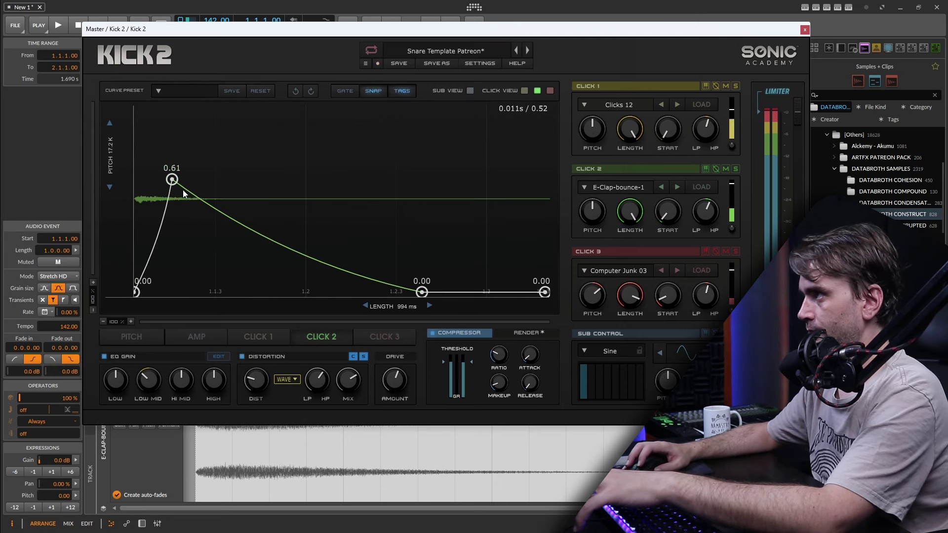
pyautogui.moveTo(172, 179); pyautogui.dragTo(151, 122)
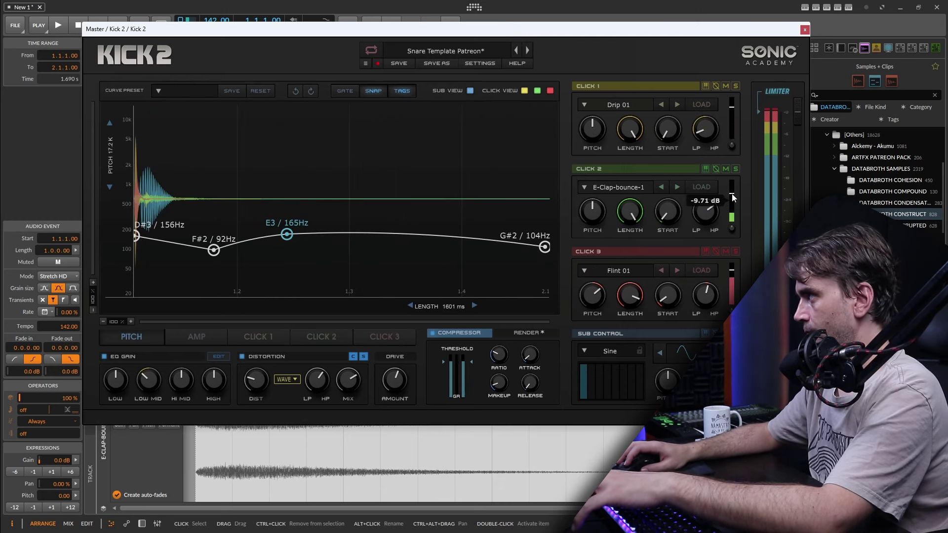
# - Raise the level of Click 2's E-Clap-bounce-1 layer slightly and show the snare's render section
pyautogui.moveTo(732, 195); pyautogui.dragTo(732, 193)
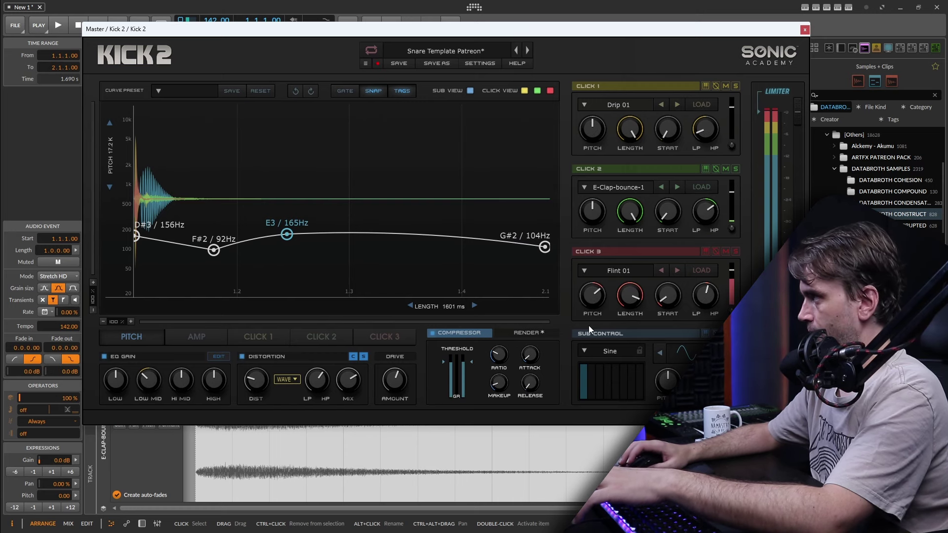
pyautogui.click(531, 333)
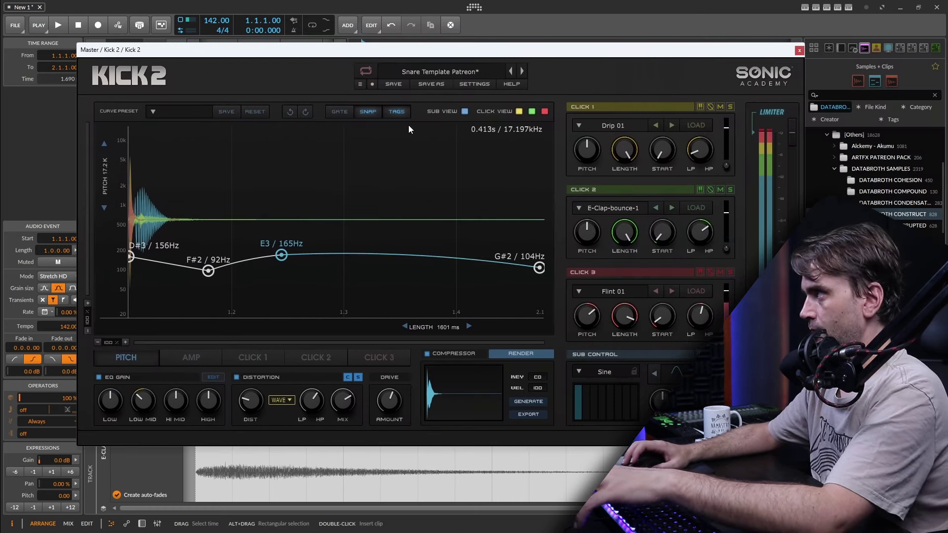
pyautogui.moveTo(608, 55); pyautogui.dragTo(554, 51)
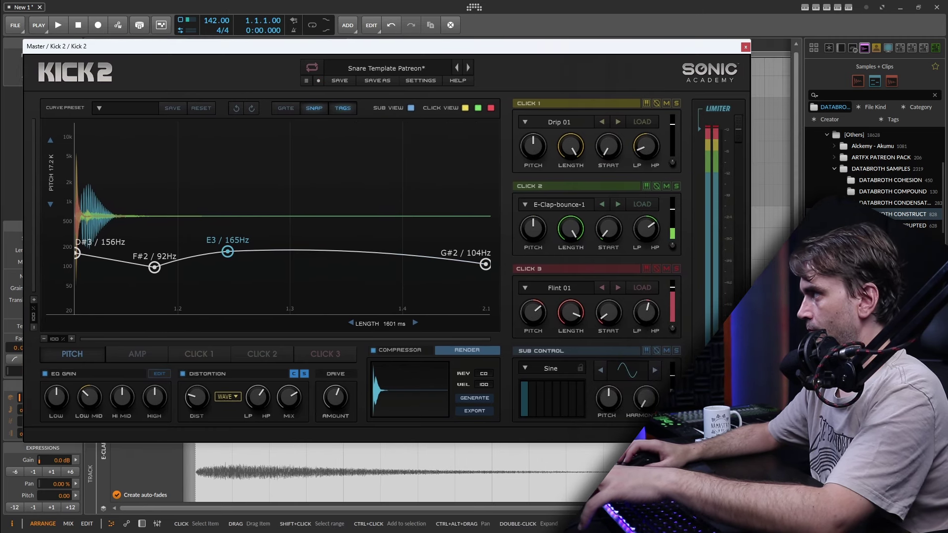
# - Load Computer Swipe 06 into Click 2 and reshape its envelope with an earlier 0.00 node and a later peak
pyautogui.moveTo(863, 345); pyautogui.dragTo(564, 202)
pyautogui.click(262, 353)
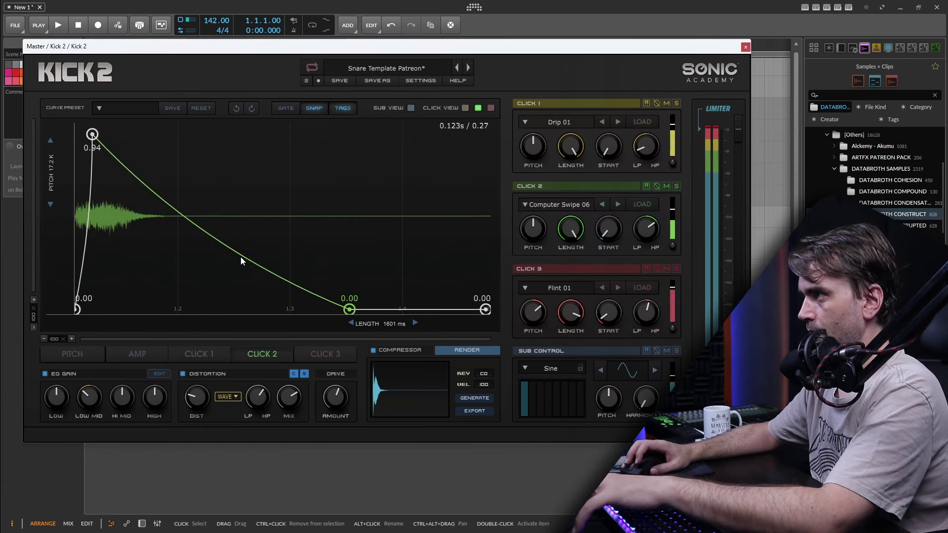
pyautogui.moveTo(344, 312); pyautogui.dragTo(268, 309)
pyautogui.moveTo(92, 134); pyautogui.dragTo(146, 143)
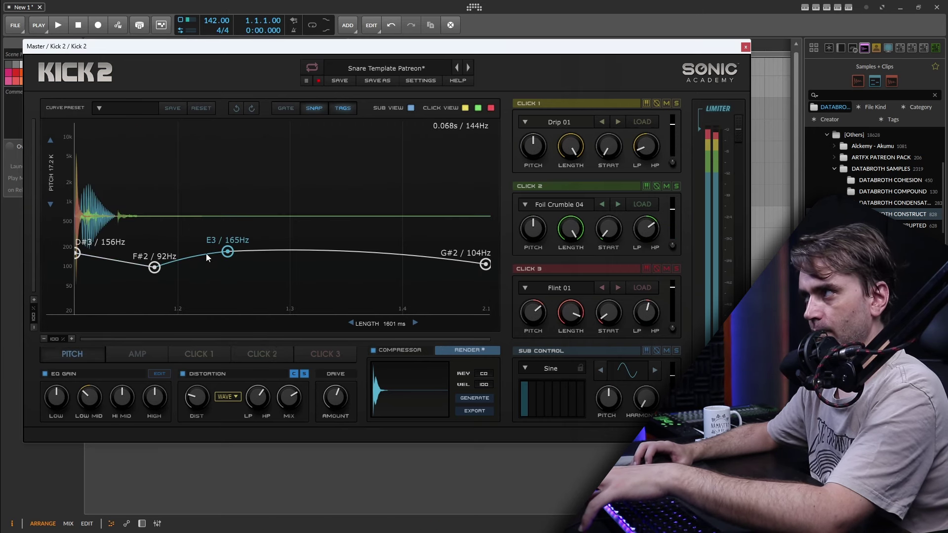
# - Reshape the pitch curve by bending the segment before the E3 node and moving the F#2 node earlier and higher
pyautogui.moveTo(214, 250); pyautogui.dragTo(228, 276)
pyautogui.moveTo(154, 267); pyautogui.dragTo(105, 250)
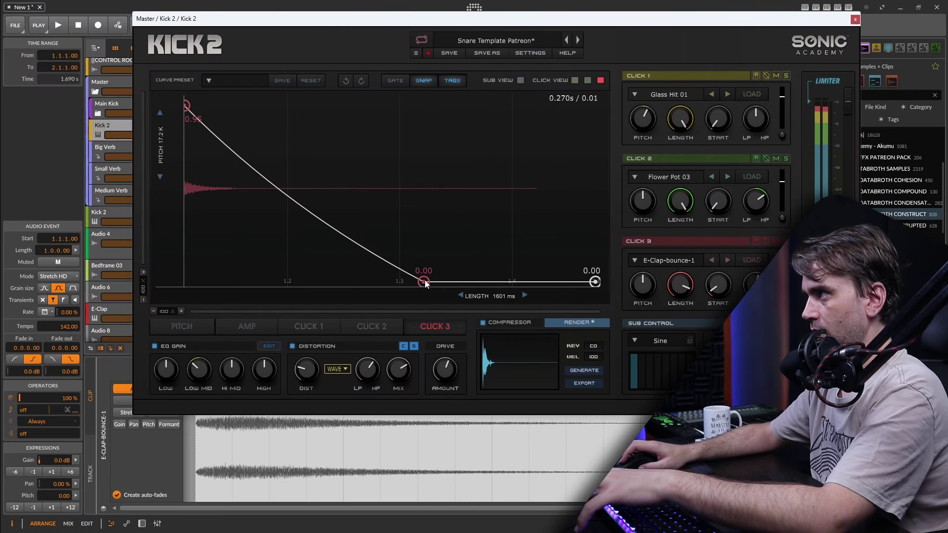
# - Raise Click 3's decay node to 0.26 for the E-Clap-bounce-1 sample, and lower the pitch curve's start to F3 / 175Hz
pyautogui.moveTo(423, 282); pyautogui.dragTo(392, 233)
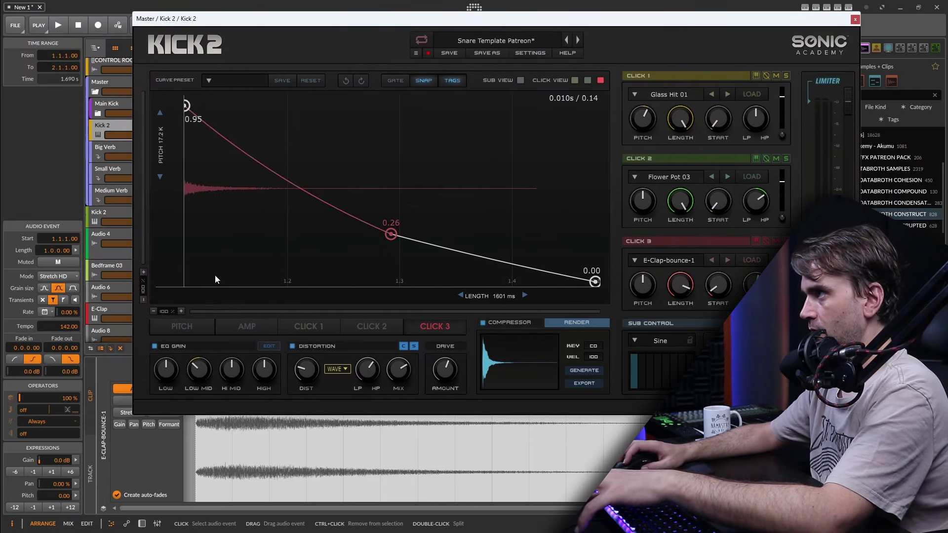
pyautogui.click(181, 326)
pyautogui.moveTo(188, 218); pyautogui.dragTo(187, 223)
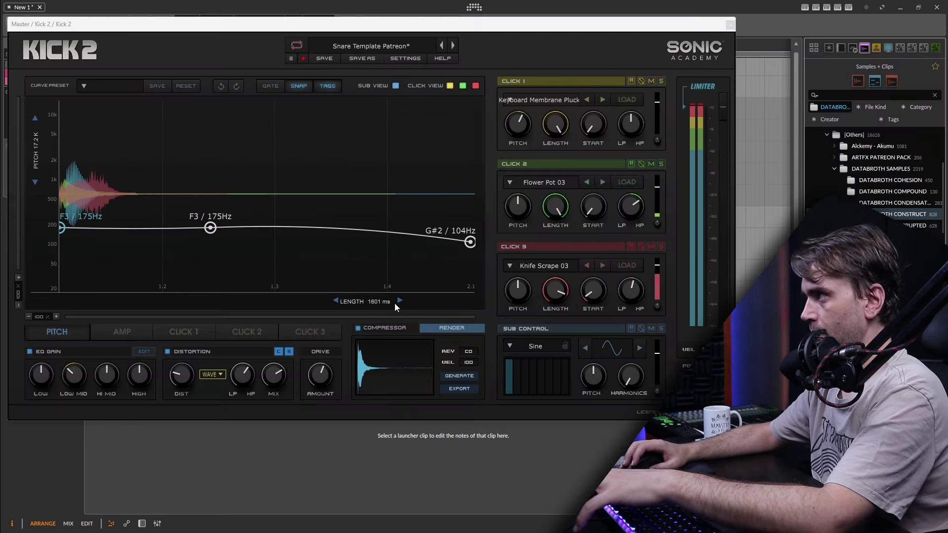
# - Lower the level of Click 3's Knife Scrape 03 layer and open the Click 3 envelope
pyautogui.moveTo(656, 266); pyautogui.dragTo(658, 279)
pyautogui.click(328, 331)
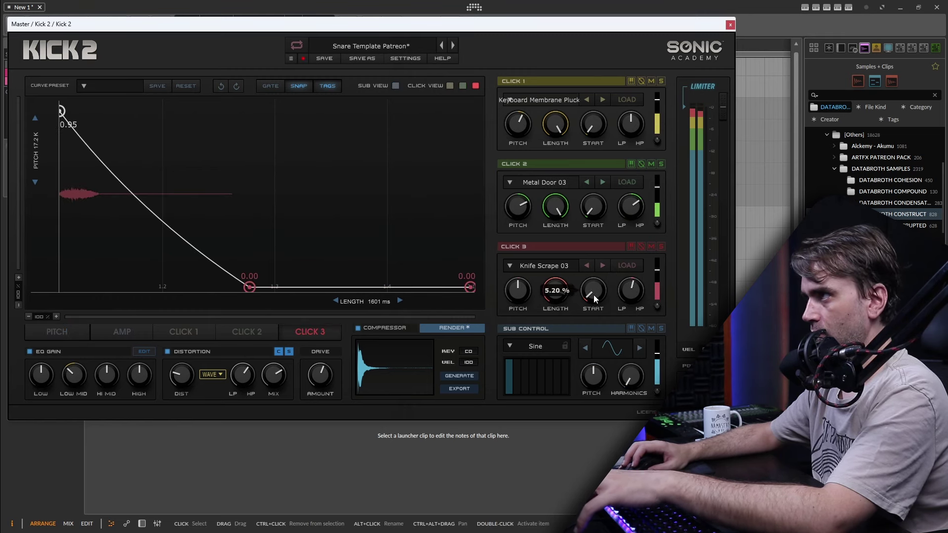